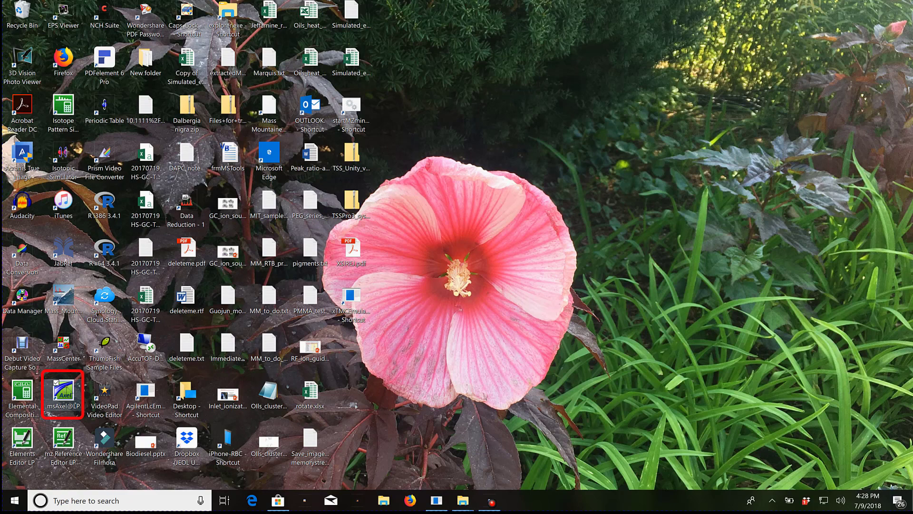
Launch msAxel@LP and choose DART+ as the ionization mode with the instrument in Waiting mode
double_click(74, 395)
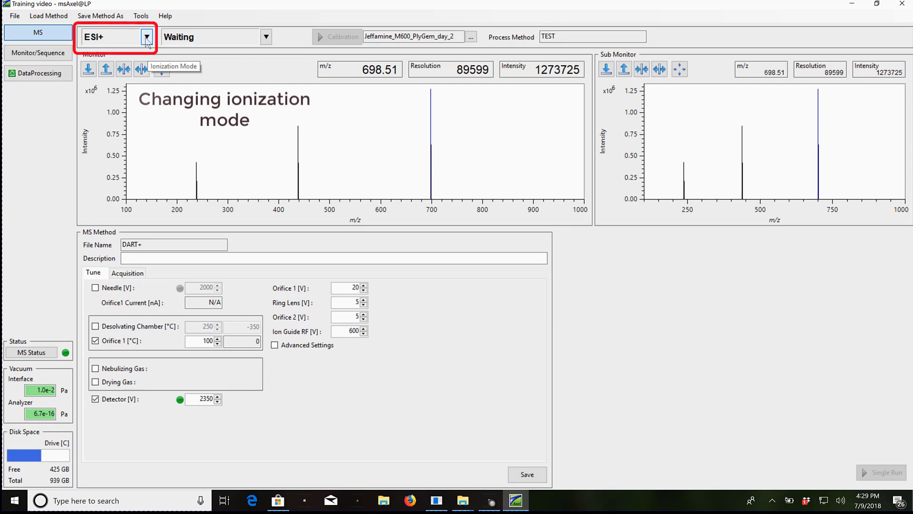
click(265, 38)
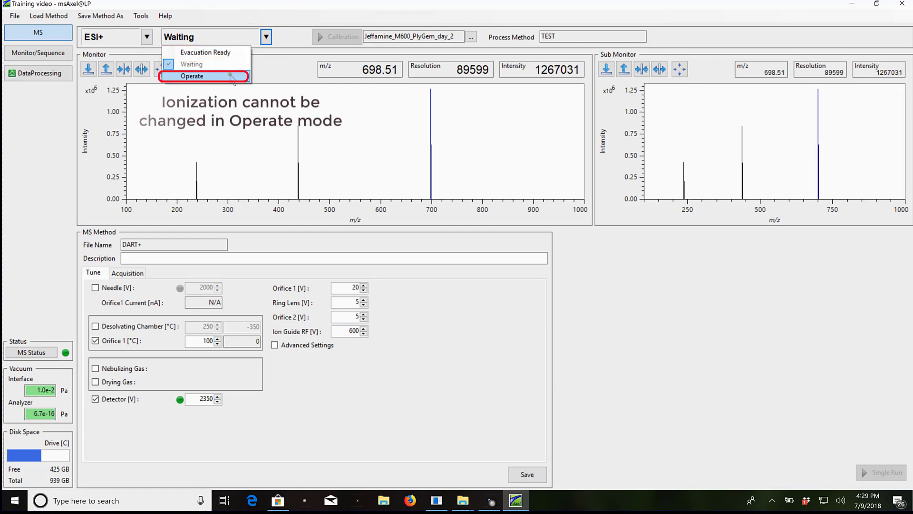
click(147, 37)
click(147, 37)
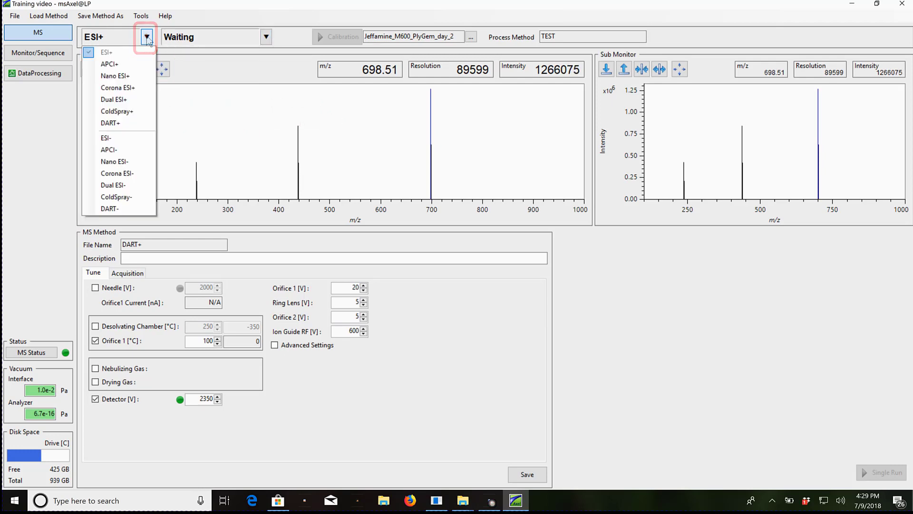
click(127, 123)
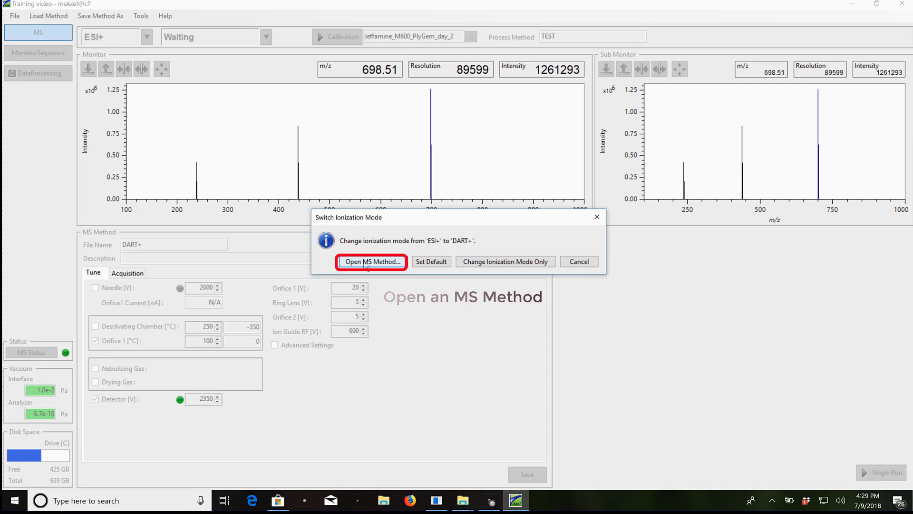
Load the DART+ MS method from the current project to complete the ionization mode switch
click(366, 261)
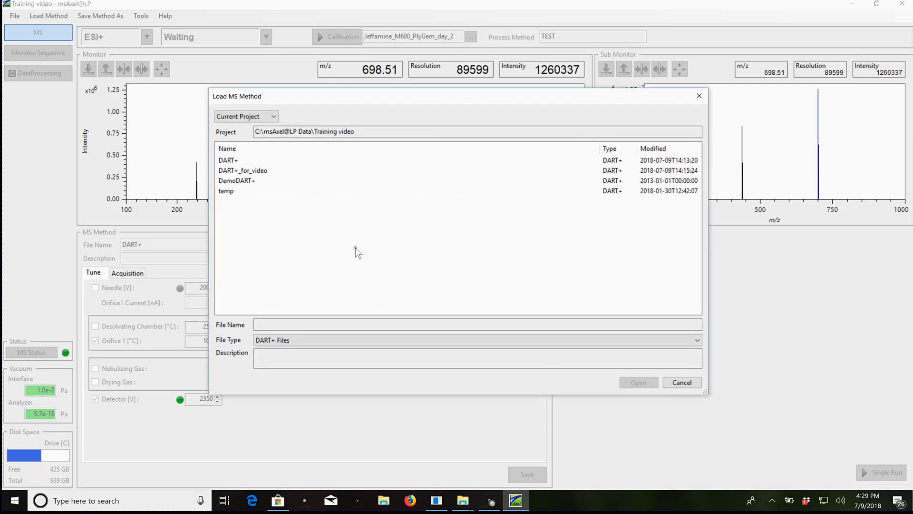
click(224, 160)
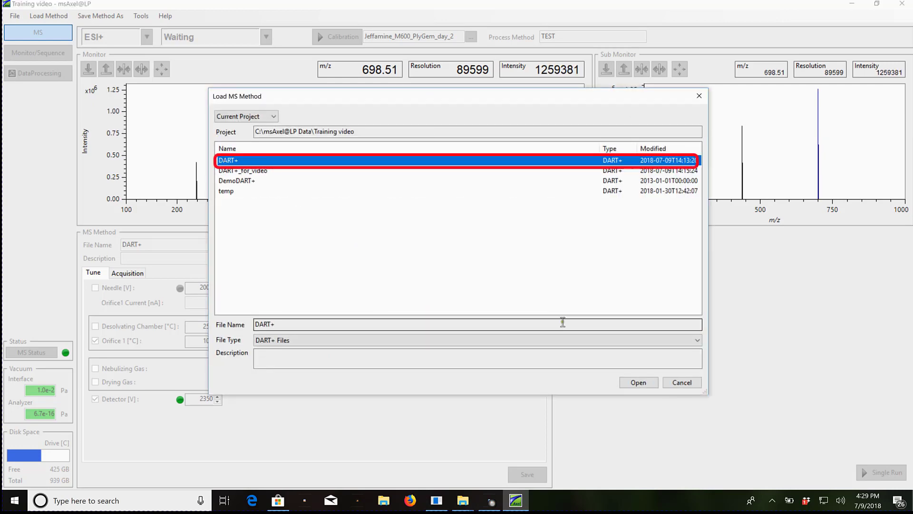
click(638, 383)
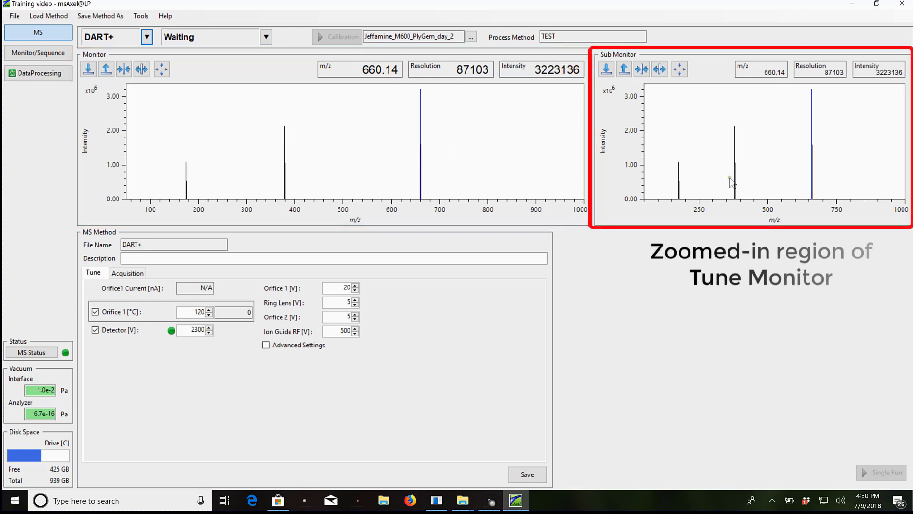
Examine the peak near m/z 378 in the Sub Monitor by zooming in, resetting the view and shifting both axes
drag(728, 178, 763, 182)
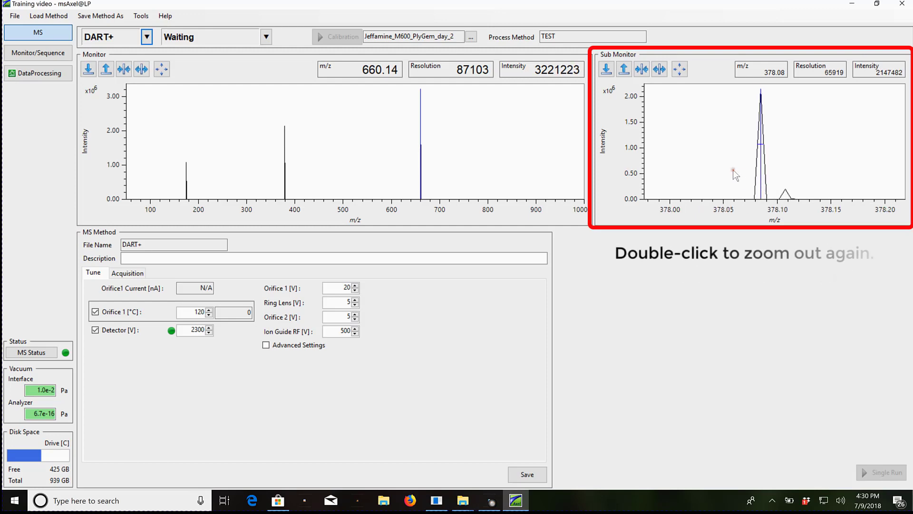
double_click(727, 124)
drag(719, 106, 749, 208)
drag(769, 96, 805, 201)
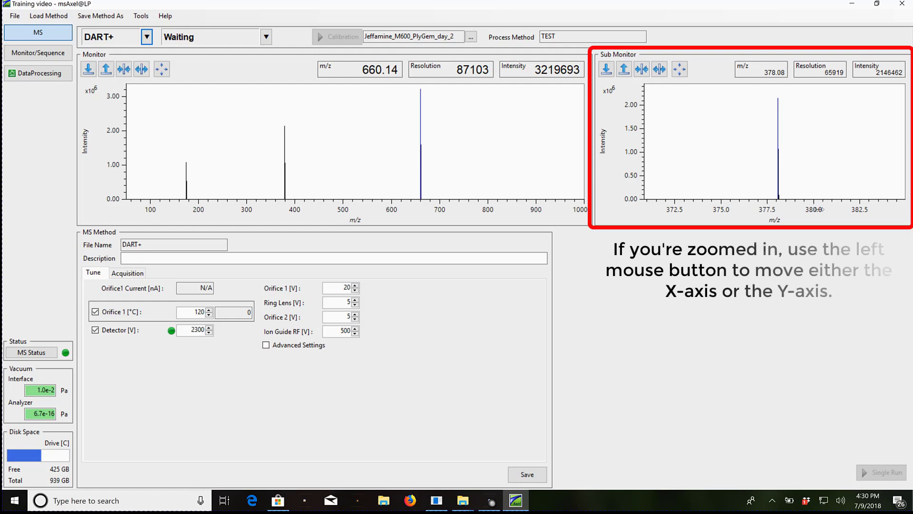
drag(818, 209, 787, 211)
drag(635, 164, 636, 162)
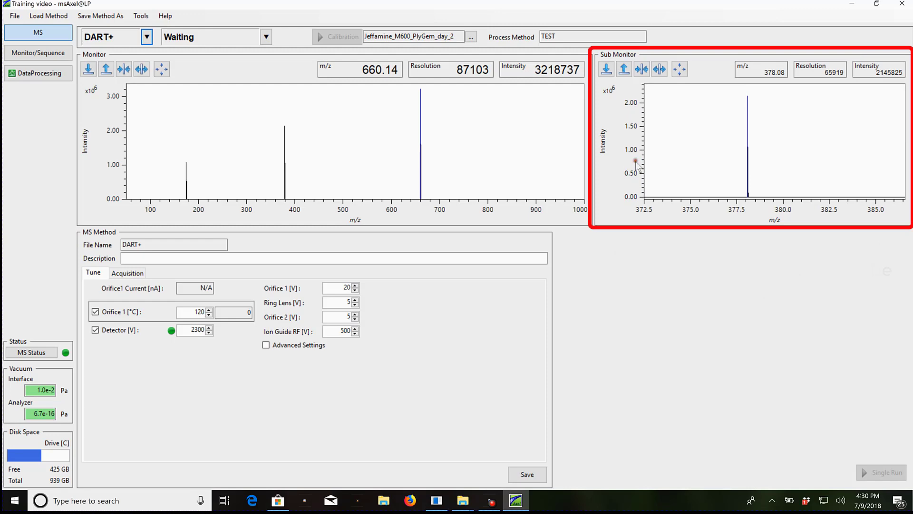
double_click(771, 144)
drag(722, 170, 748, 171)
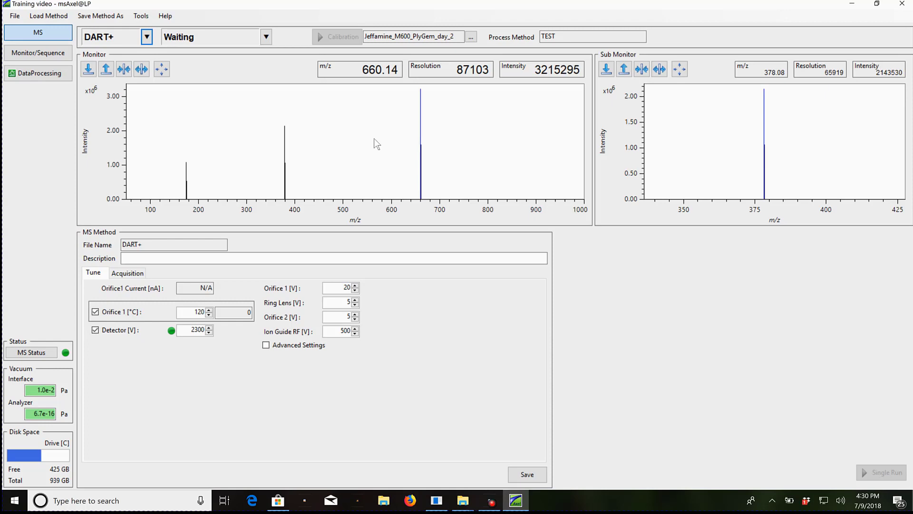
Review the setpoint and actual instrument parameters in MS Status and close the list again
click(42, 353)
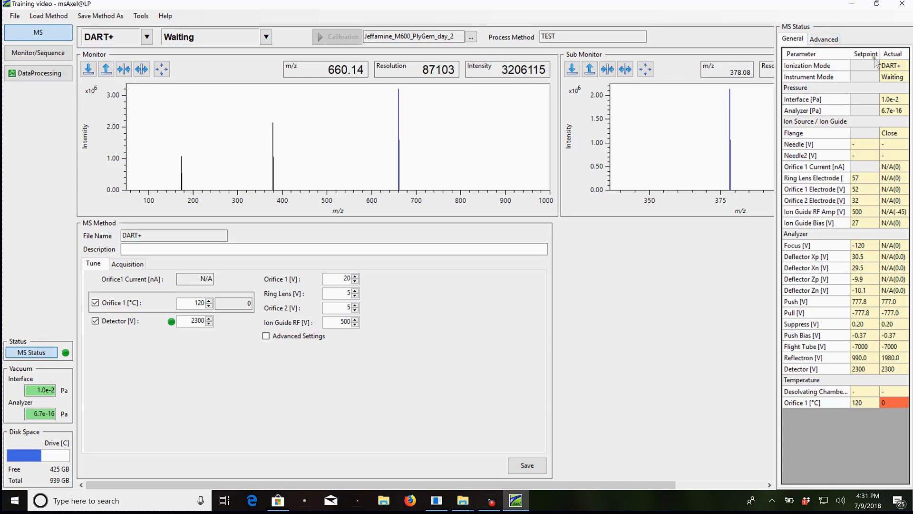
click(30, 353)
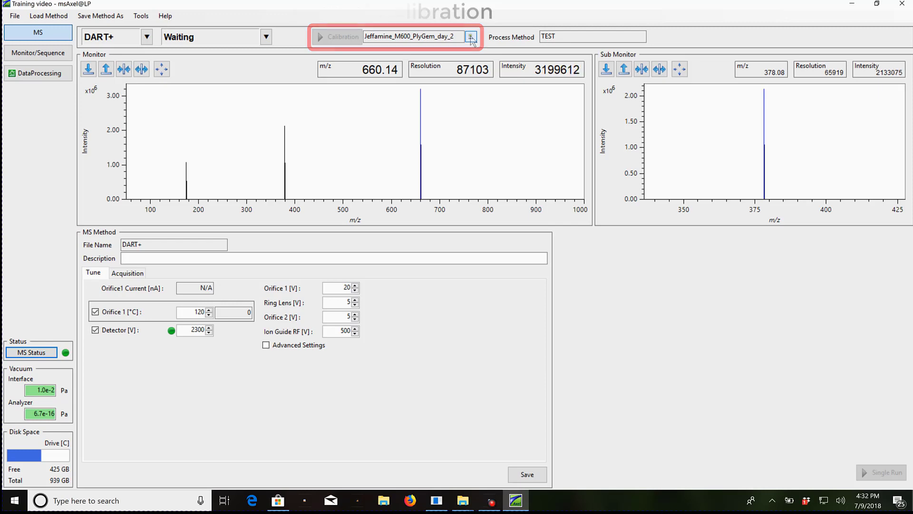
click(471, 37)
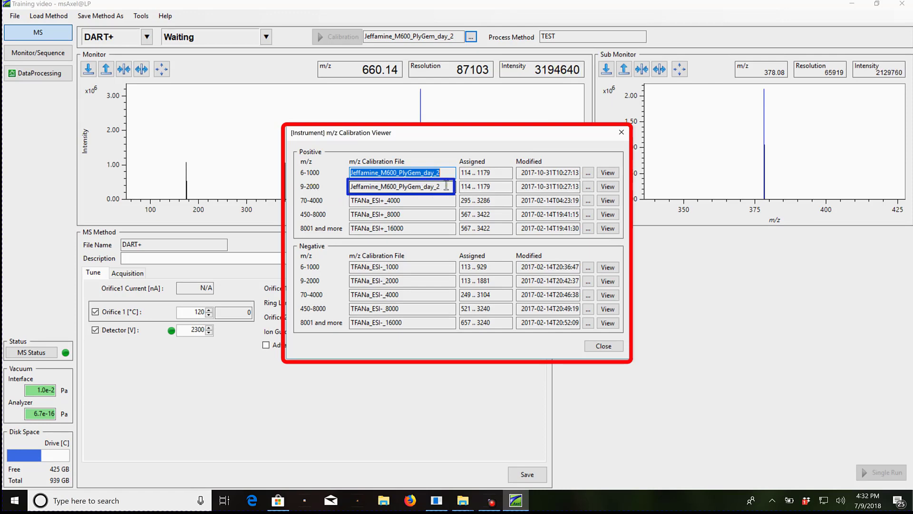
click(589, 173)
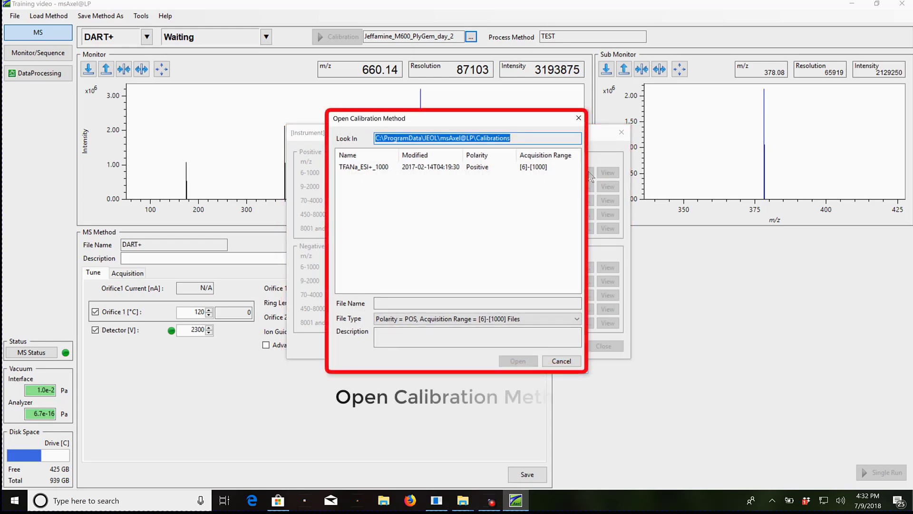
click(535, 319)
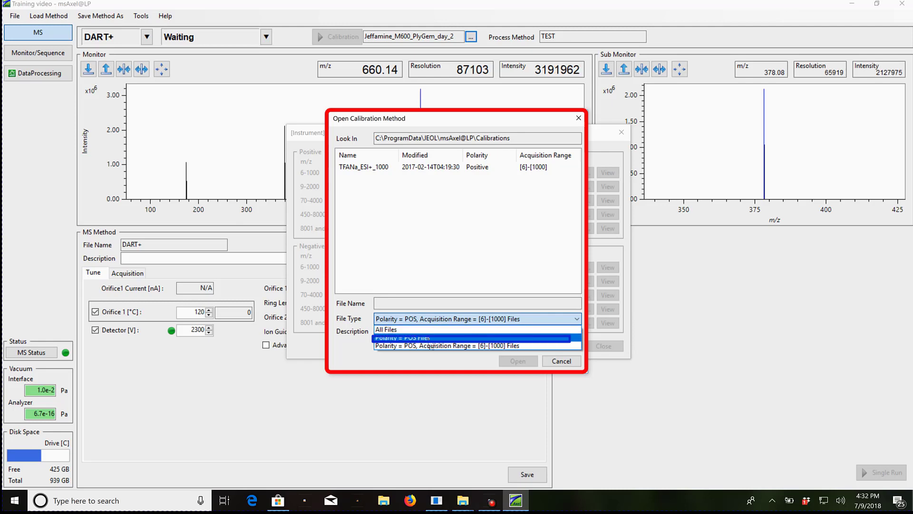
click(428, 338)
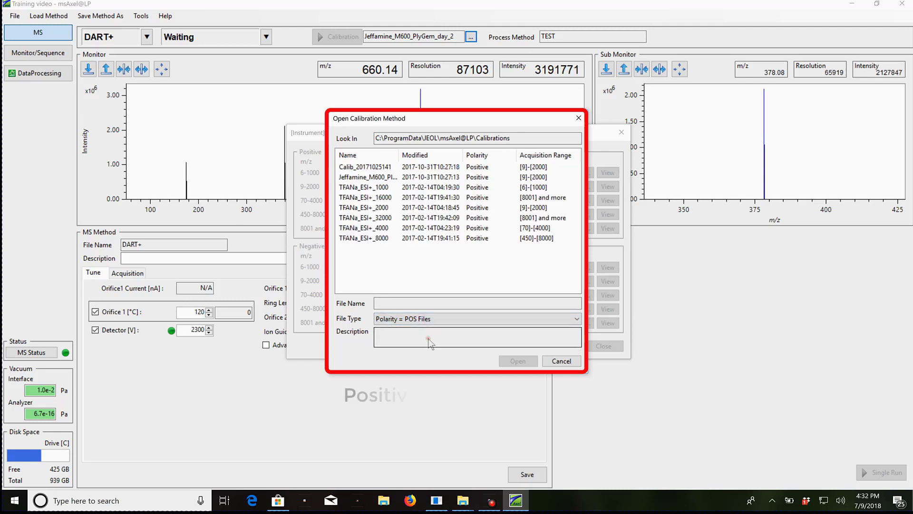
click(375, 167)
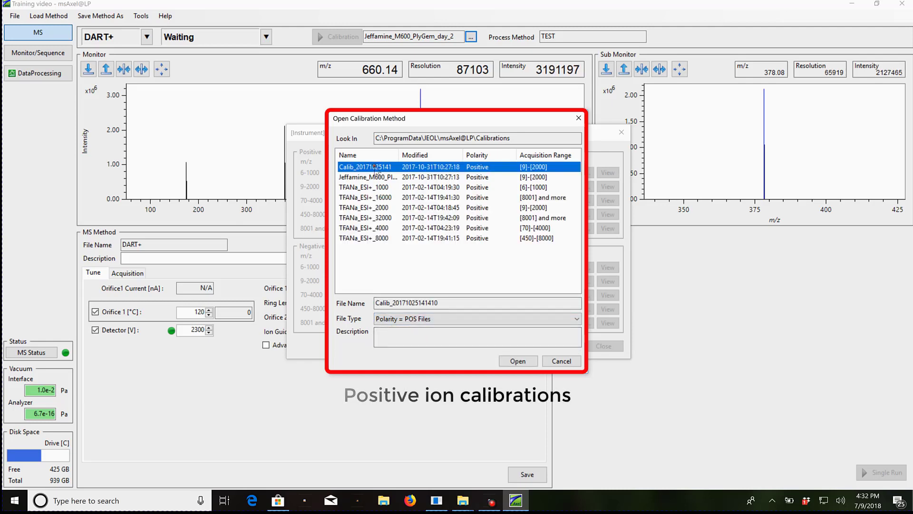
click(518, 361)
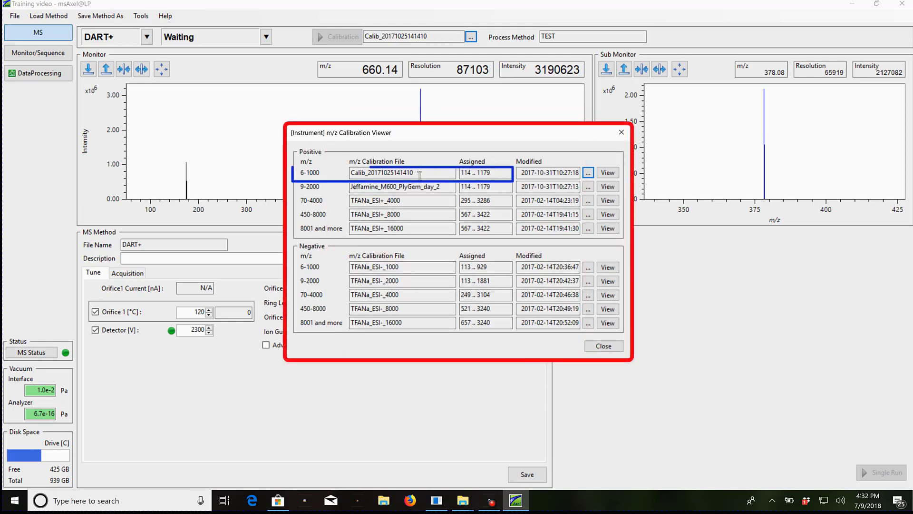
Assign the calibration file Jeffamine_M600_PlyGem_day_2 to the positive m/z 6-1000 range and close the calibration viewer
click(588, 173)
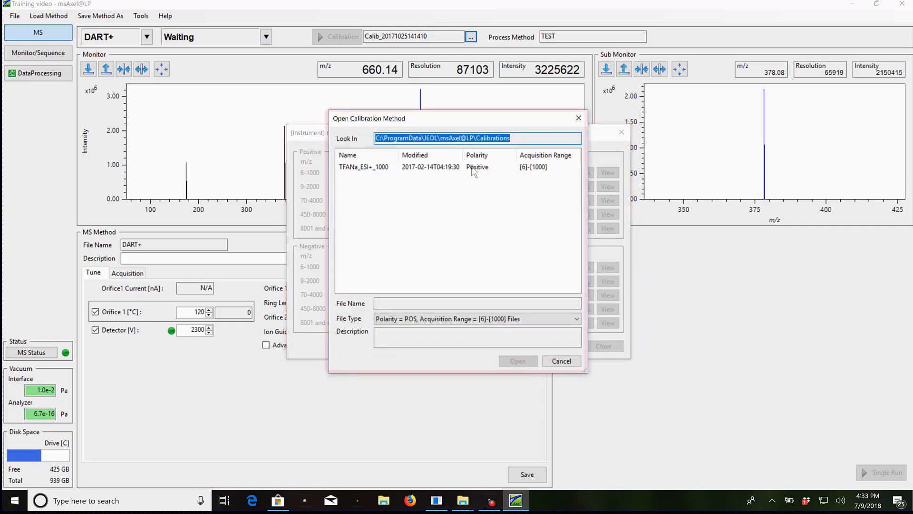
click(419, 319)
click(419, 337)
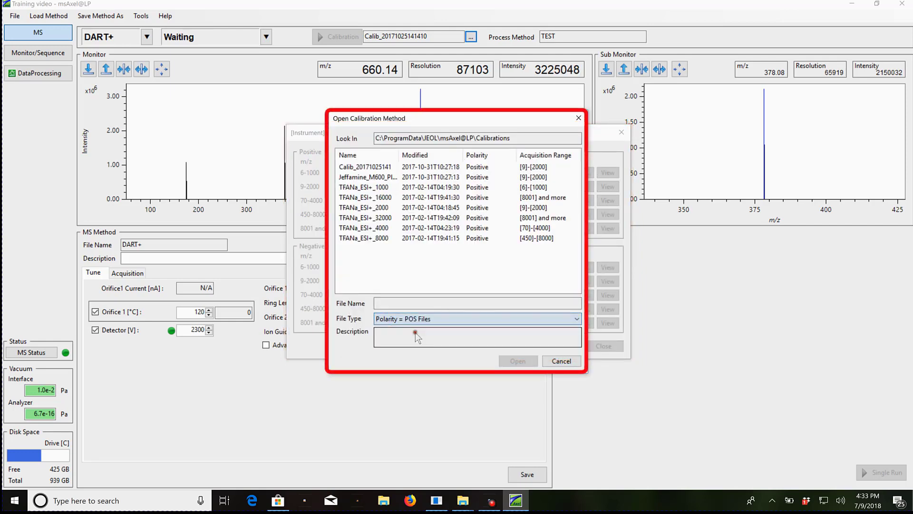
click(373, 177)
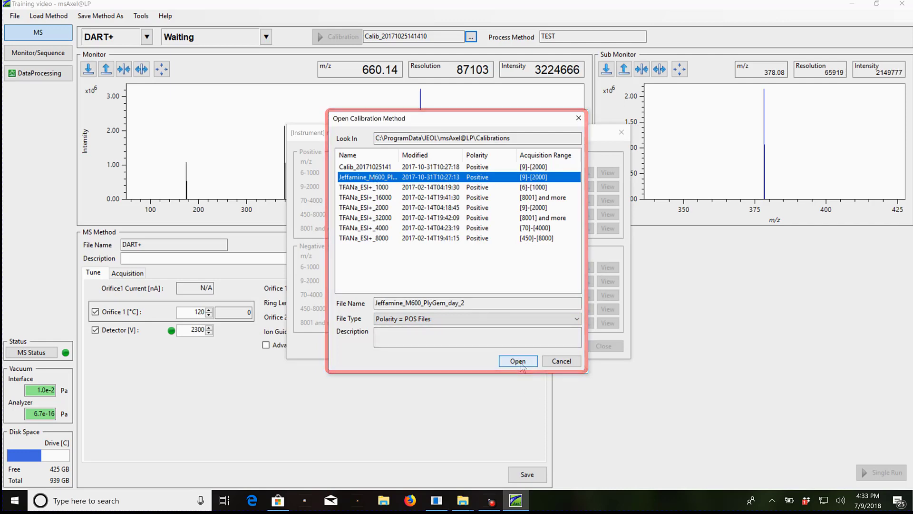
click(518, 361)
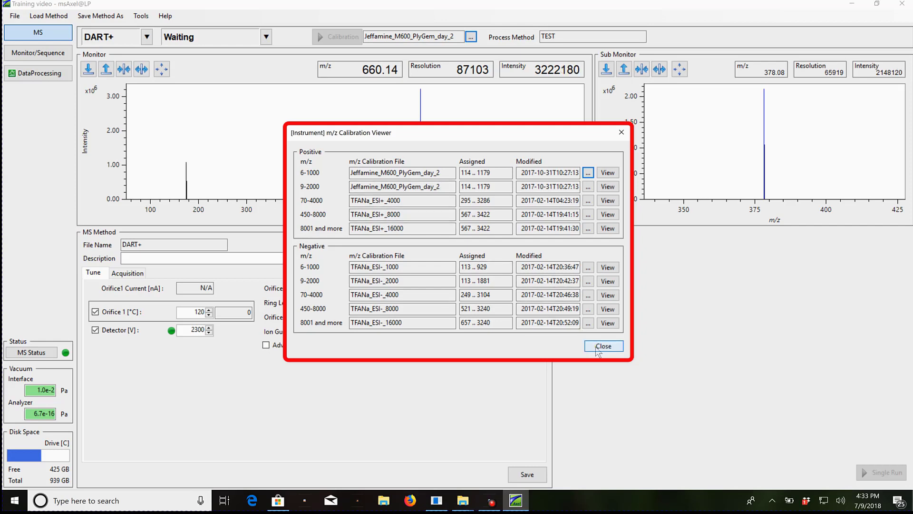
click(598, 351)
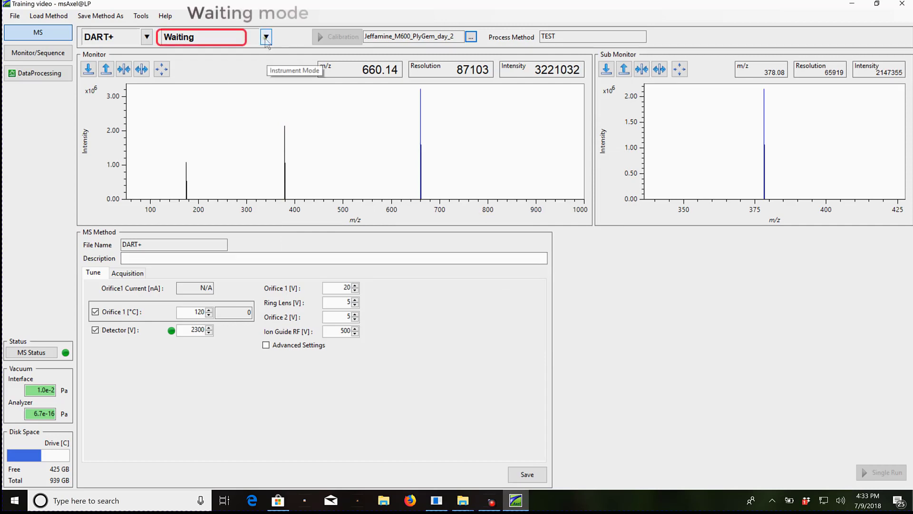
Switch the instrument mode to Operate
click(266, 38)
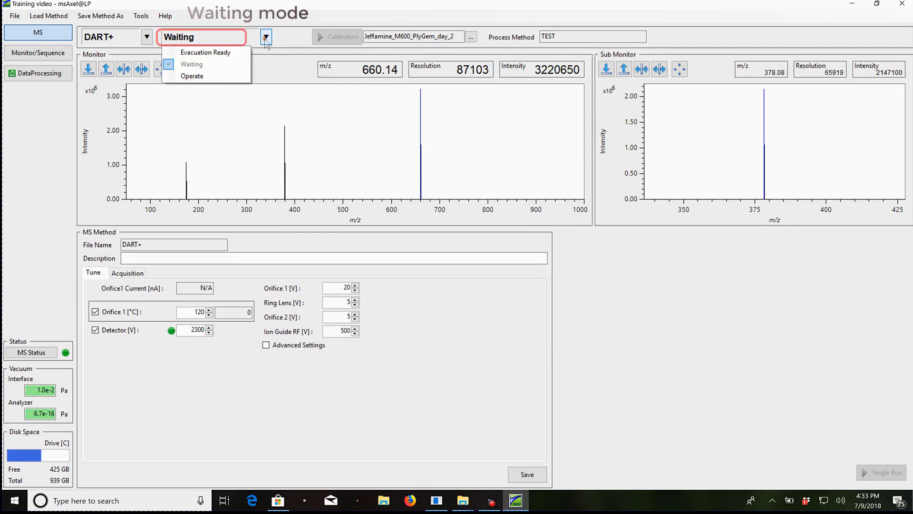
click(220, 76)
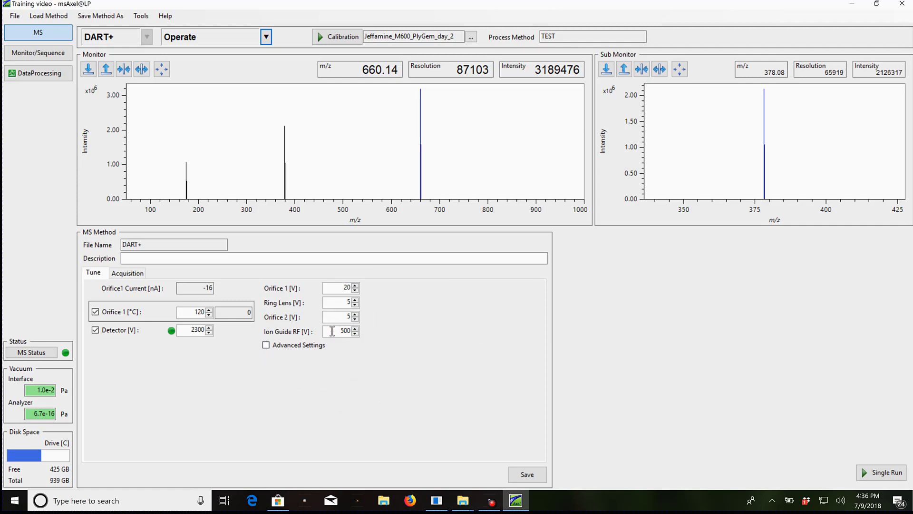
Review the MS method's advanced tune settings and its acquisition parameters, returning to the basic tune settings
click(266, 345)
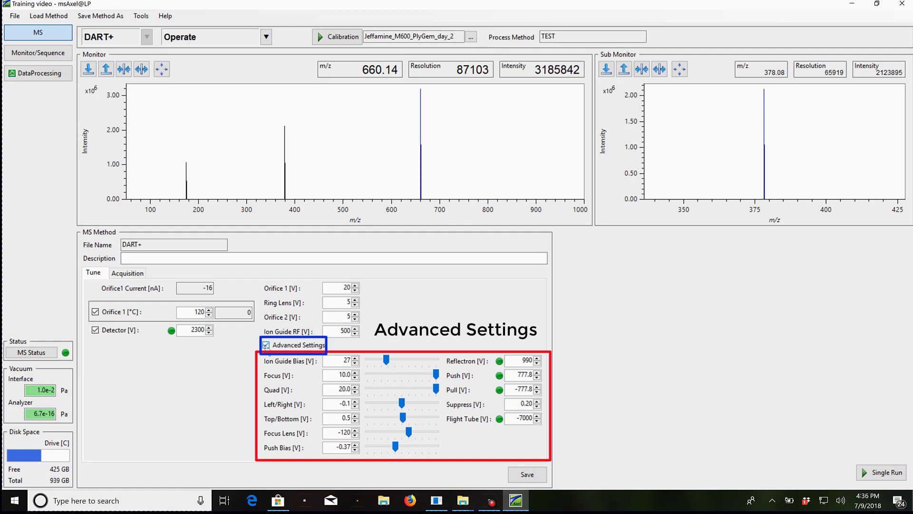
click(266, 345)
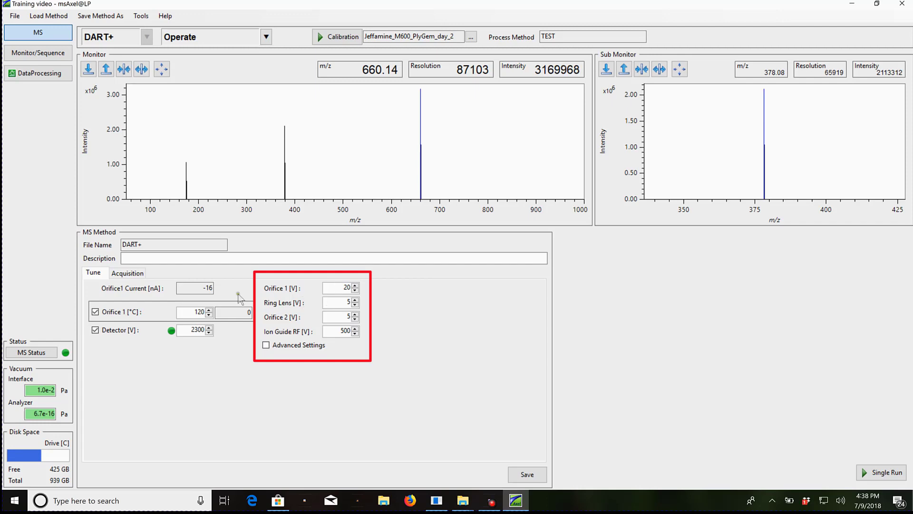
click(136, 274)
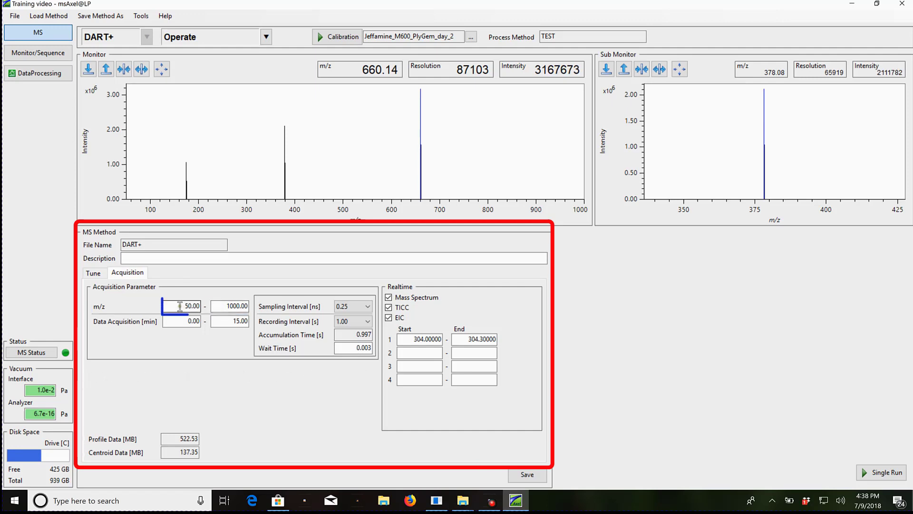
click(95, 273)
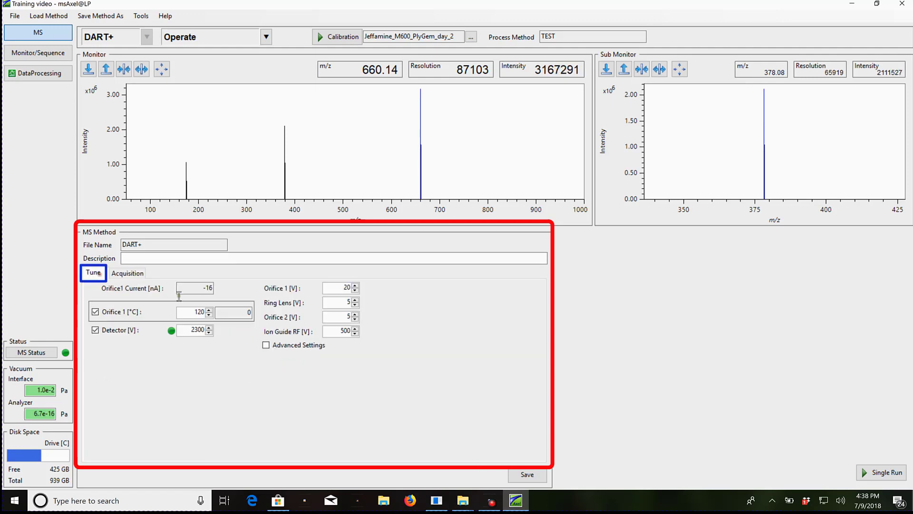
Set the Ion Guide RF voltage of the MS method to 2500 V
double_click(336, 330)
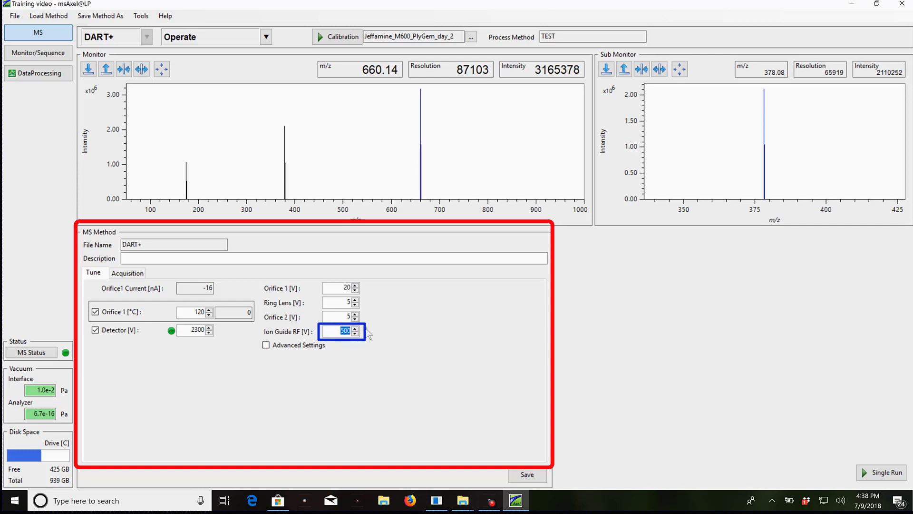
text(2500)
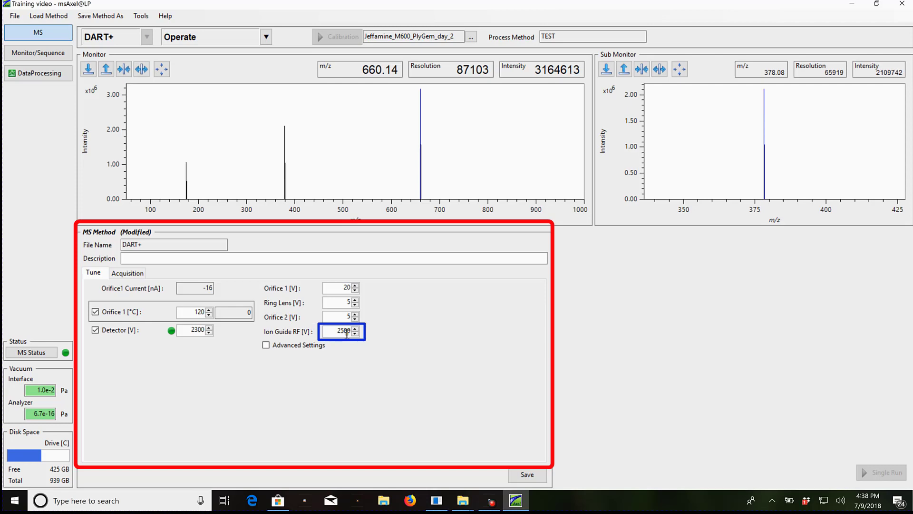
Check the m/z range in the acquisition parameters and set the Ion Guide RF voltage to 500 V
click(119, 277)
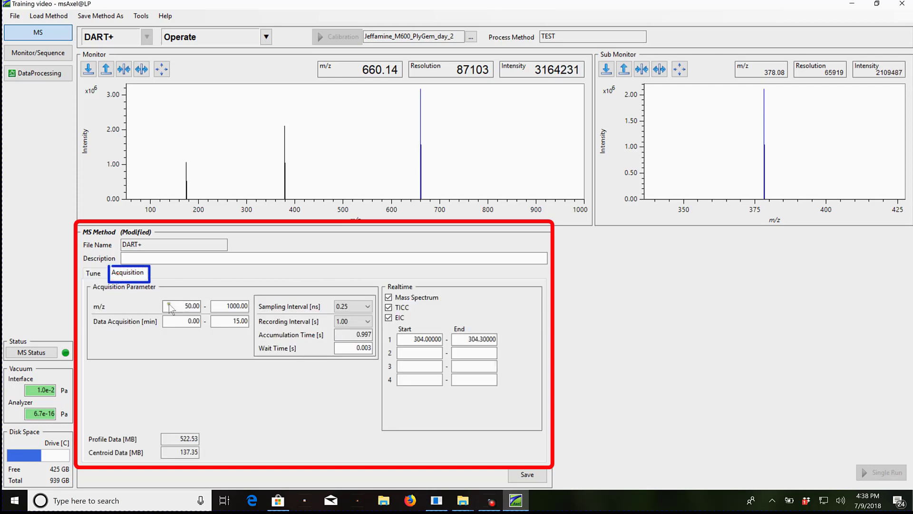
click(93, 273)
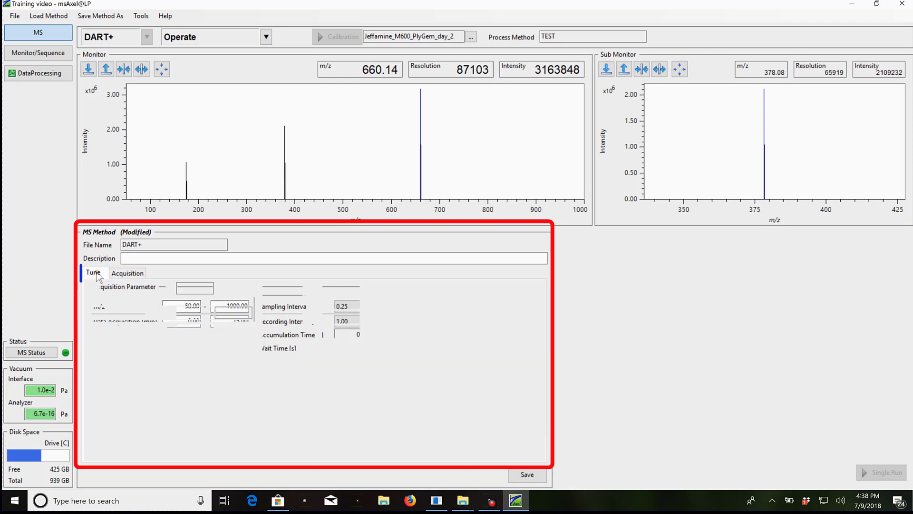
double_click(328, 337)
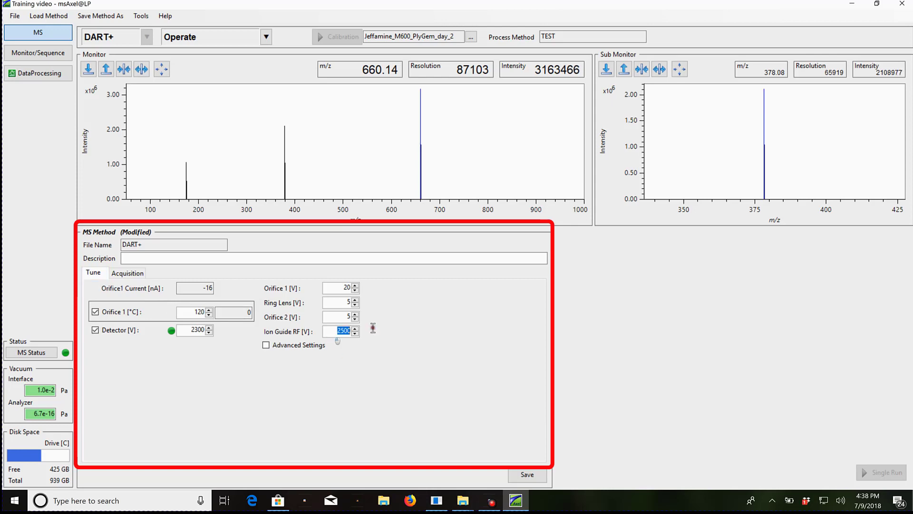
text(500)
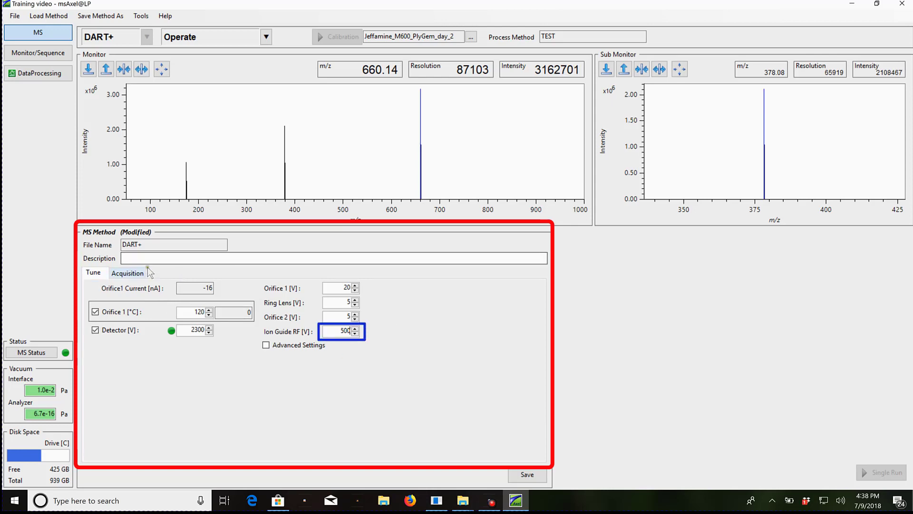
Set the data acquisition end time to 20 min and turn off the EIC realtime display
click(128, 272)
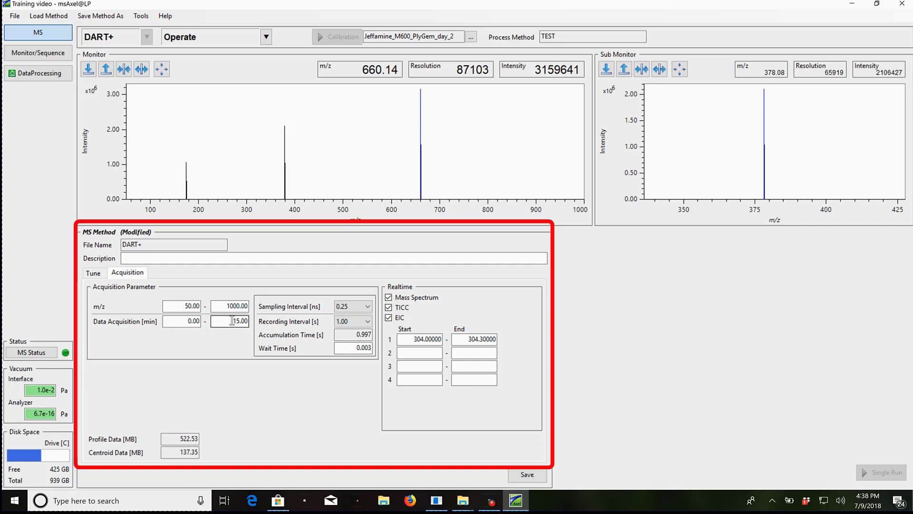
click(232, 321)
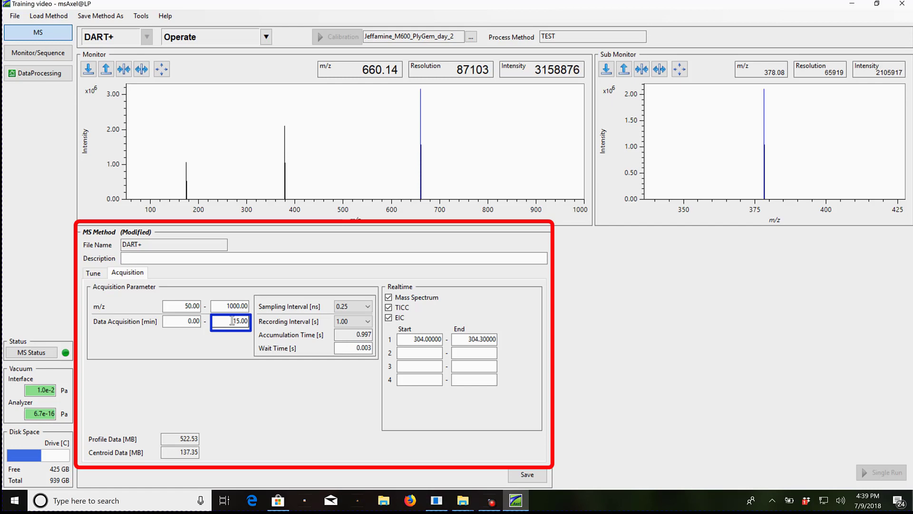
drag(231, 321, 266, 320)
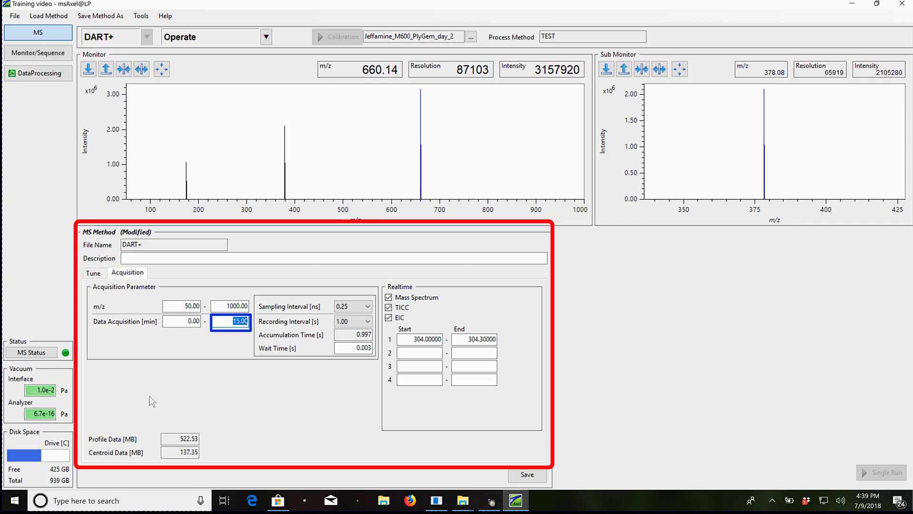
text(20)
key(Return)
click(389, 317)
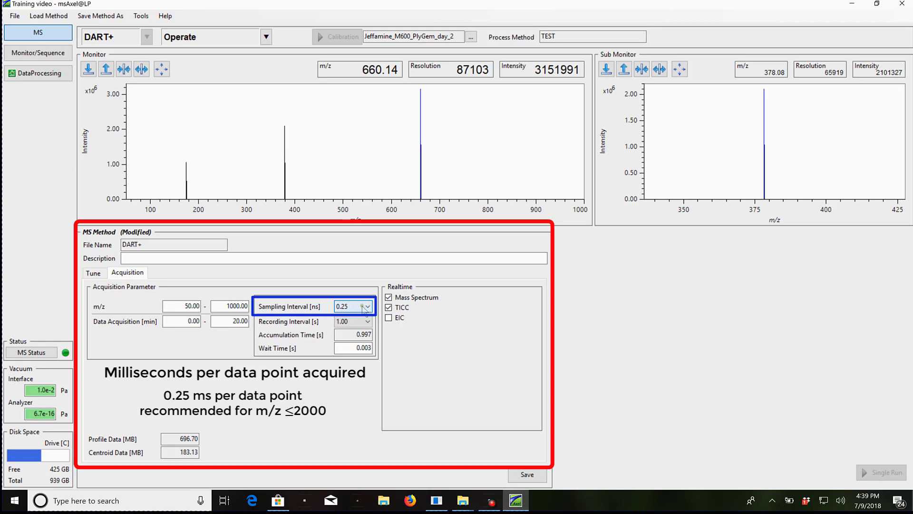
Review the available sampling interval options, keeping the interval at 0.25 ns
click(366, 307)
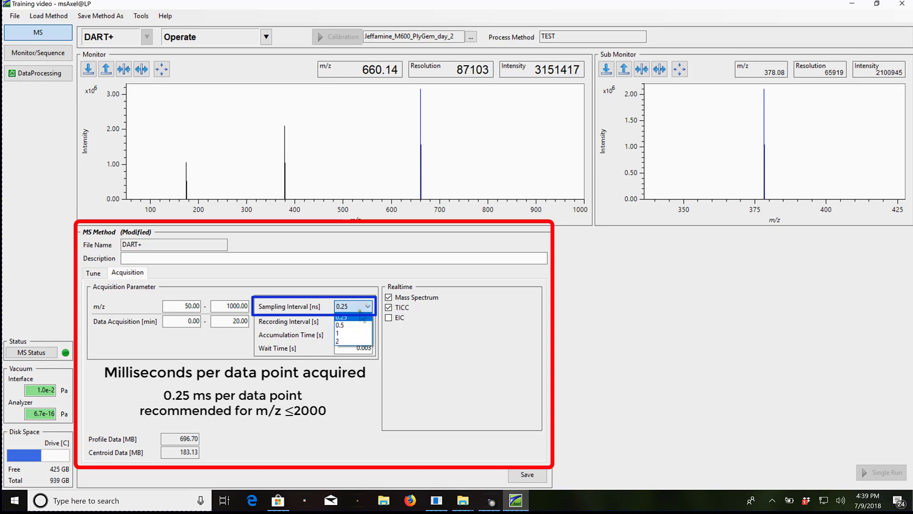
click(358, 318)
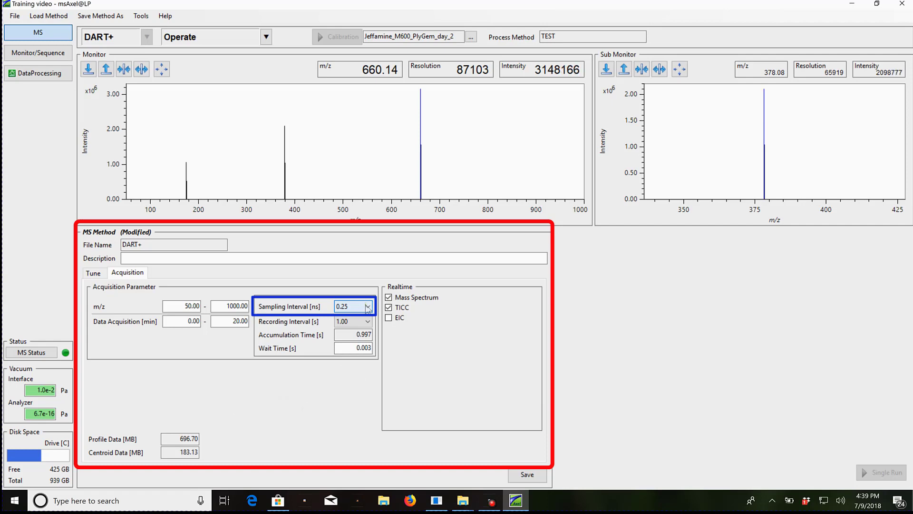
click(368, 306)
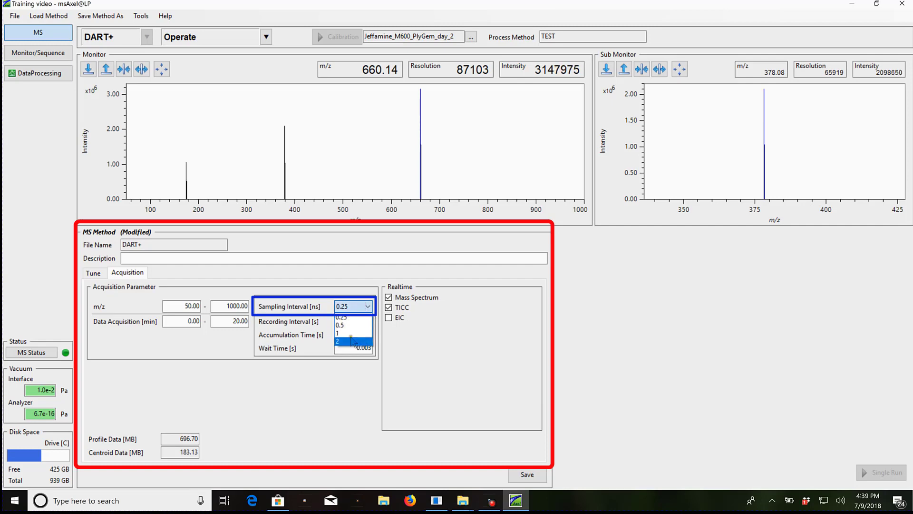
click(353, 306)
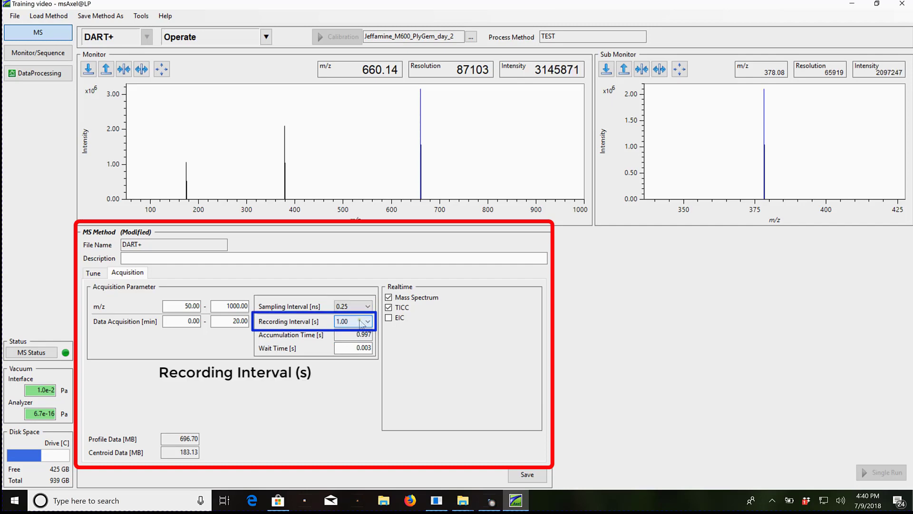
Try a recording interval of 0.02 s and return it to 1.00 s
click(354, 321)
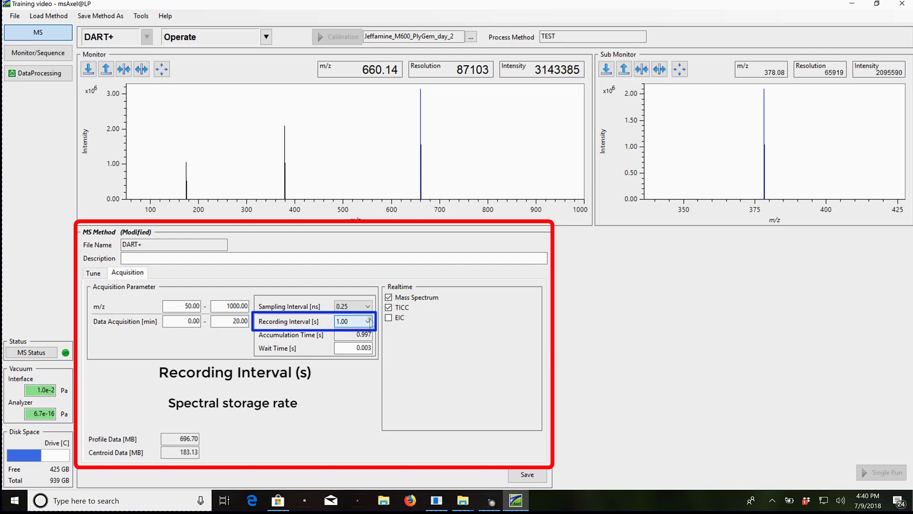
click(358, 323)
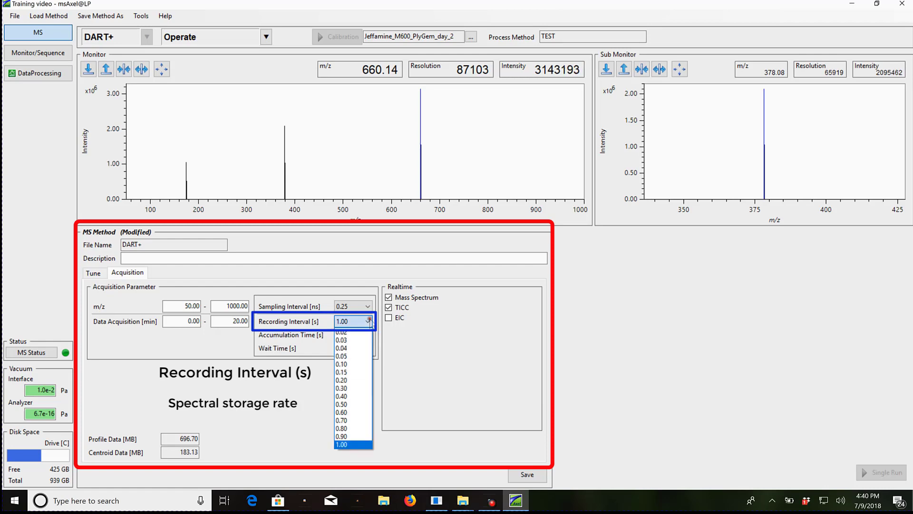
click(350, 333)
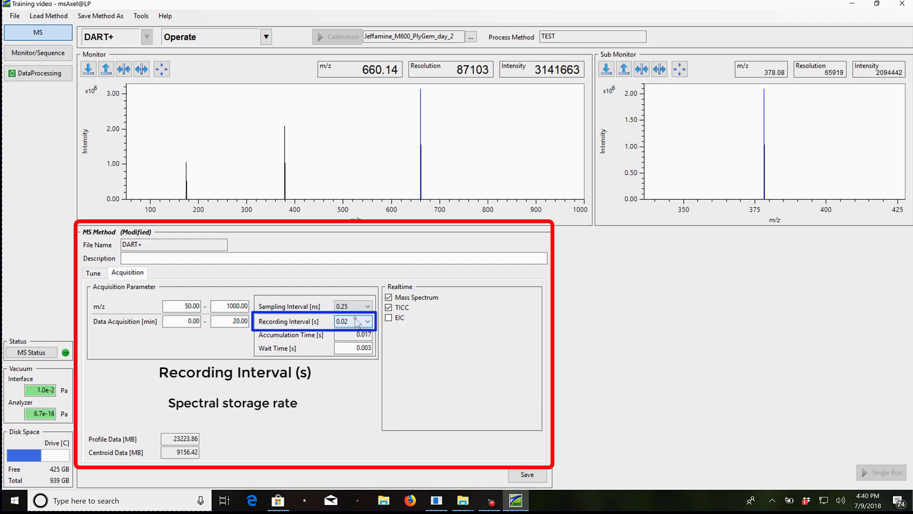
click(357, 323)
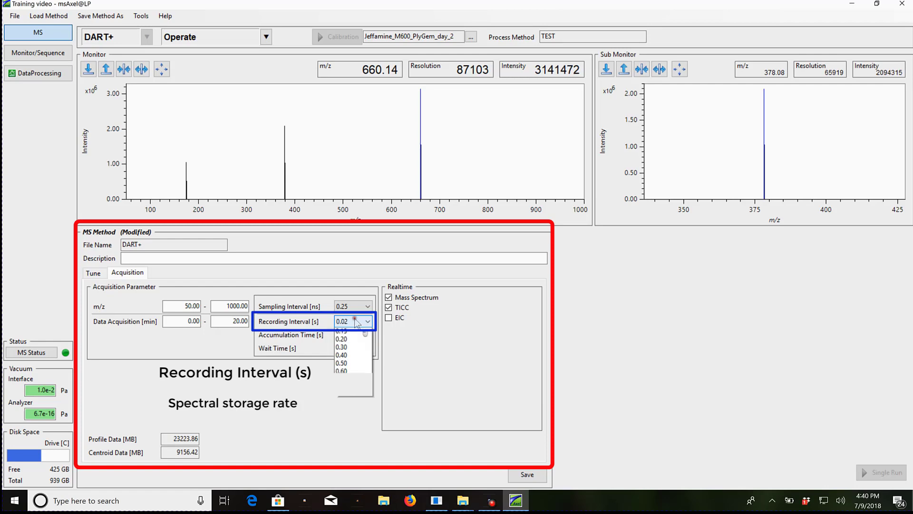
click(345, 445)
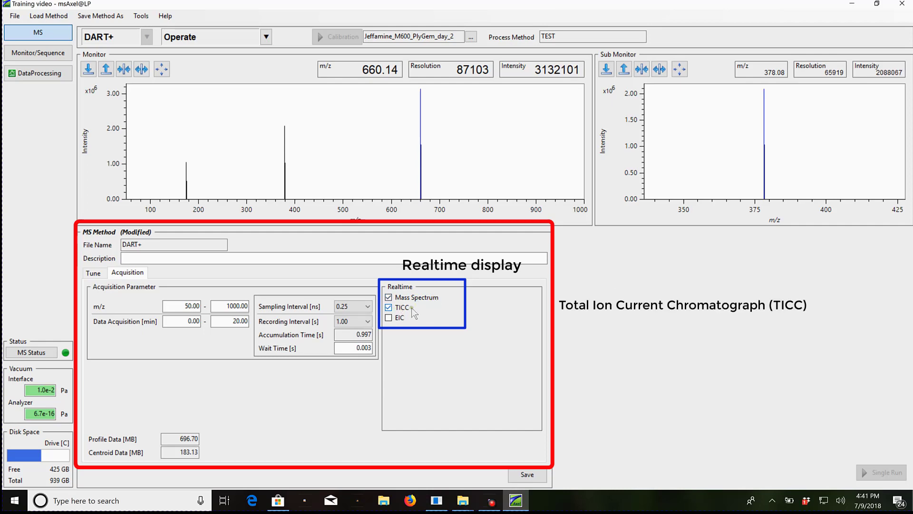
Enable the EIC realtime display and check the start and end m/z fields of its first range
click(389, 318)
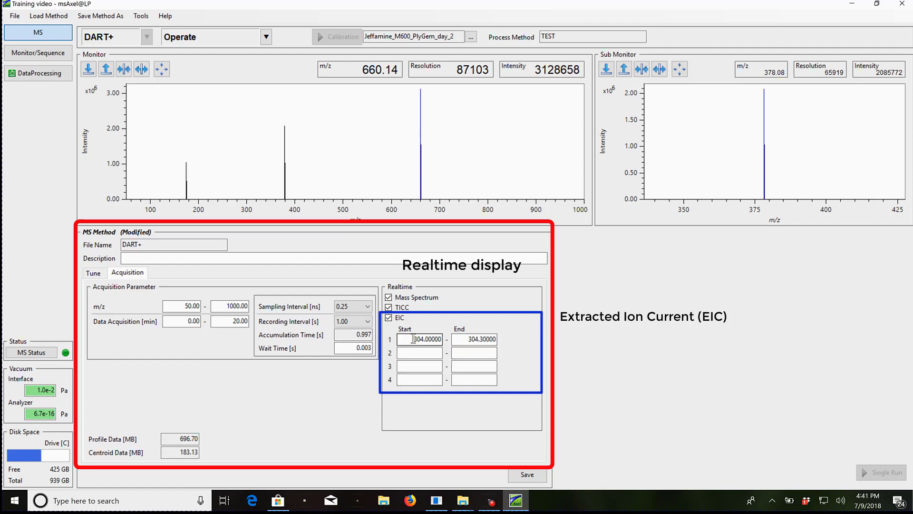
click(467, 340)
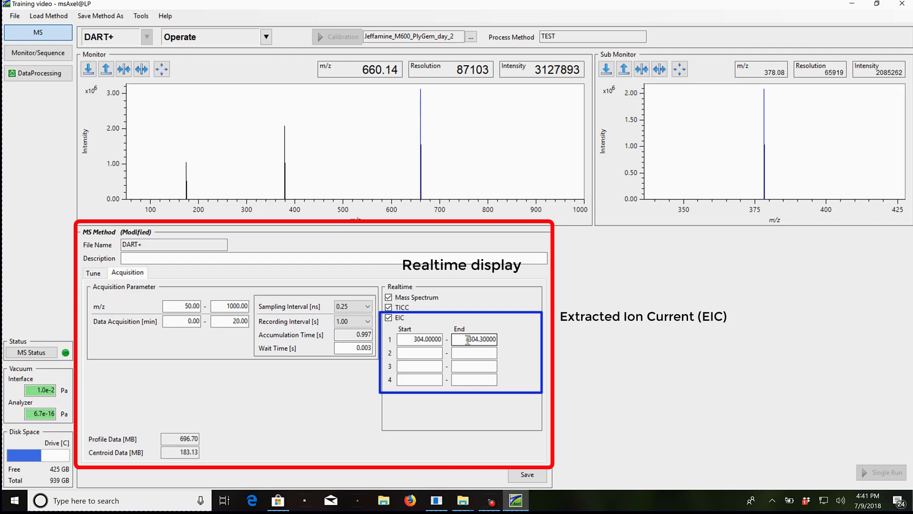
click(412, 341)
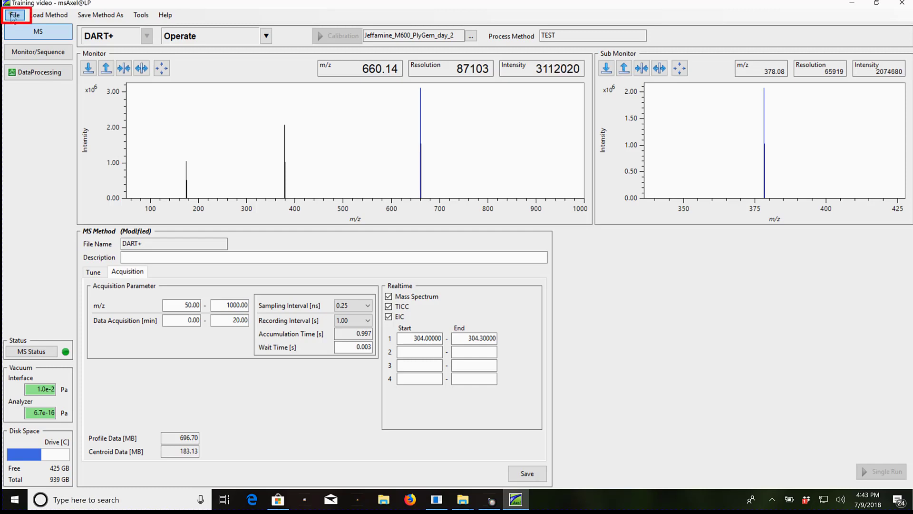
Try to create a new project while the instrument is in Operate mode
click(14, 18)
click(17, 28)
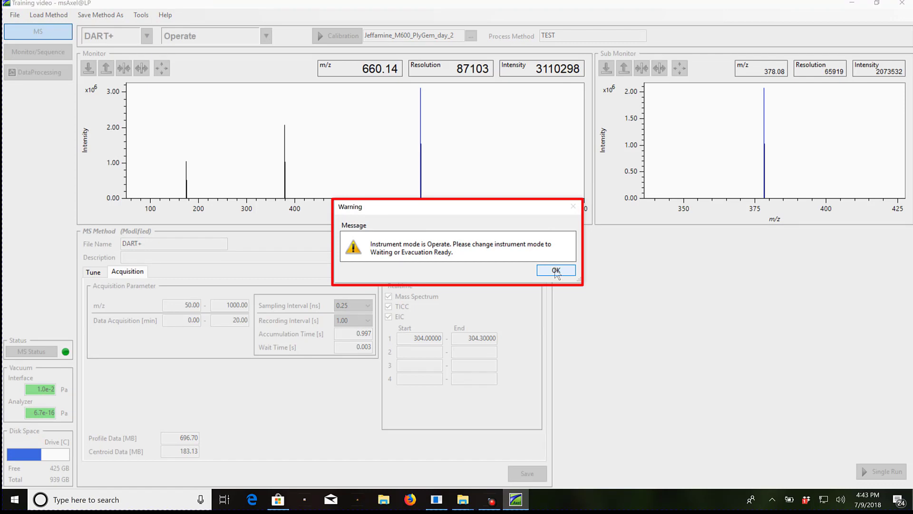
click(556, 271)
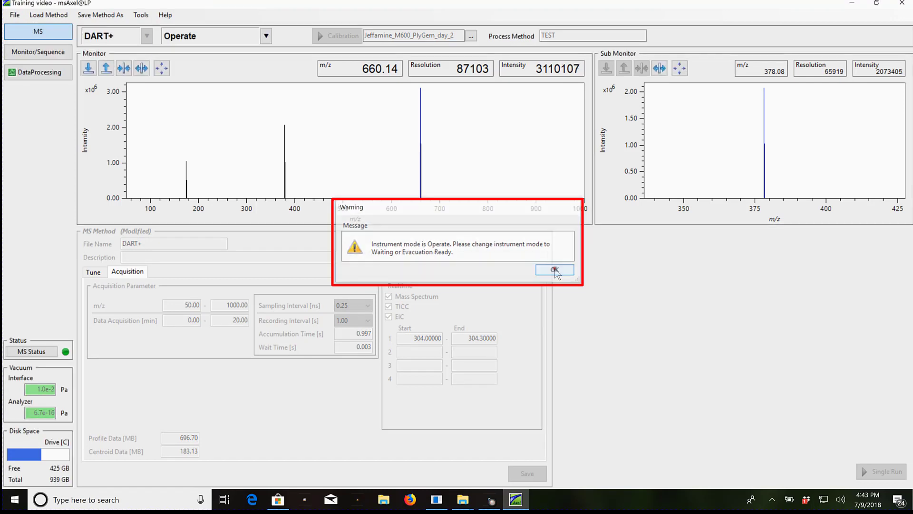
Switch the instrument mode to Waiting and start a new project, saving the changes to the MS method
click(266, 36)
click(231, 63)
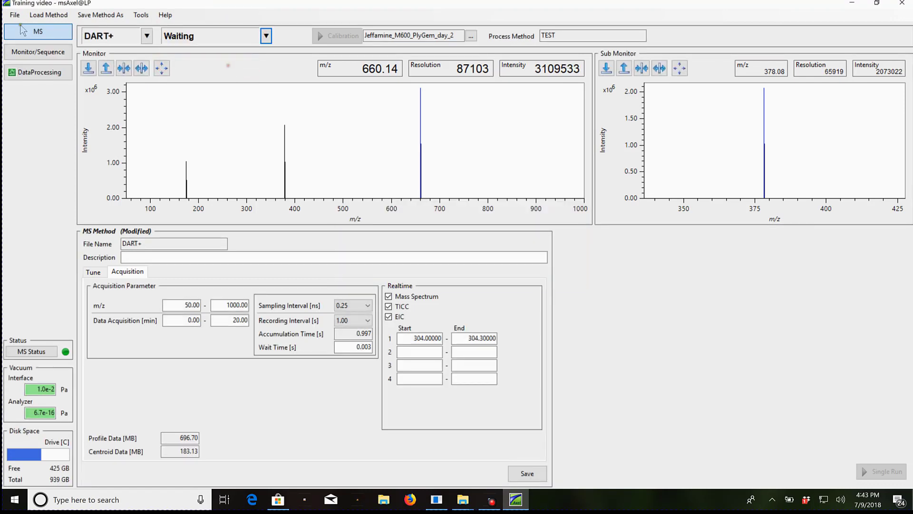
click(12, 17)
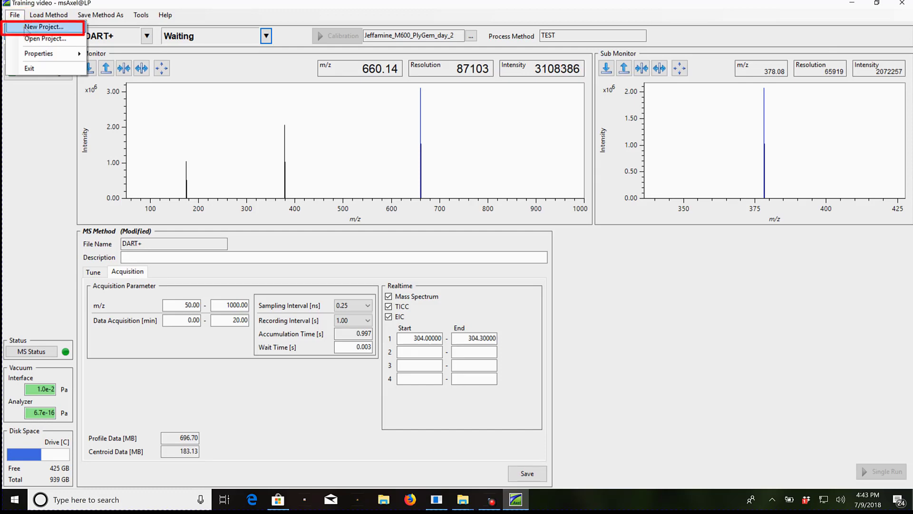
click(24, 27)
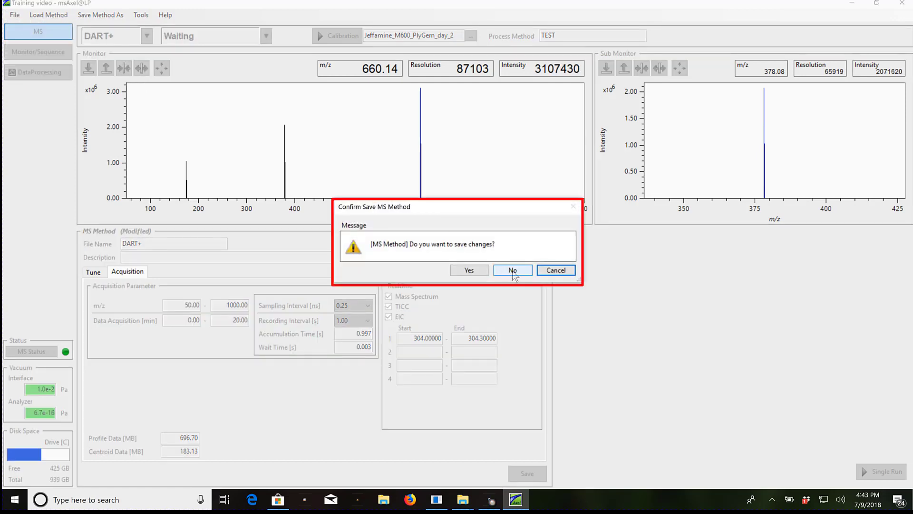
click(469, 270)
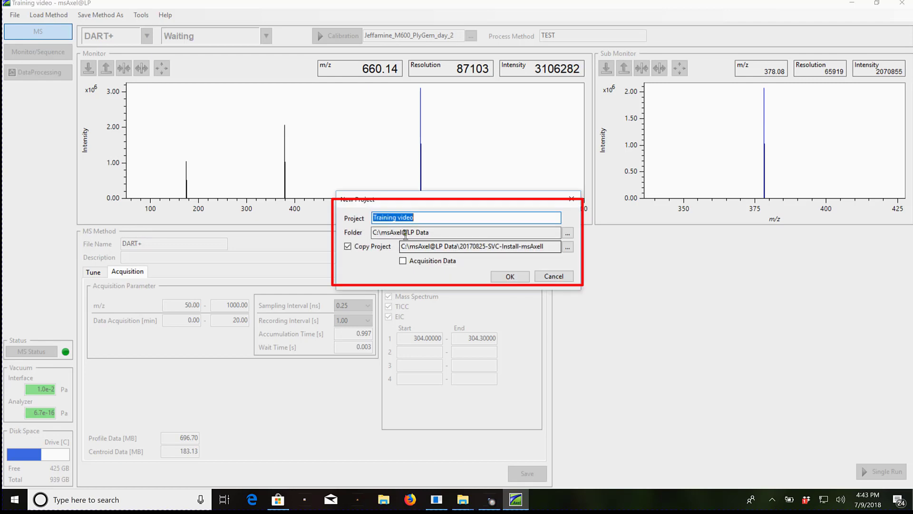
Create the project as Training video_DART+ with Copy Project enabled and Acquisition Data left out
click(422, 218)
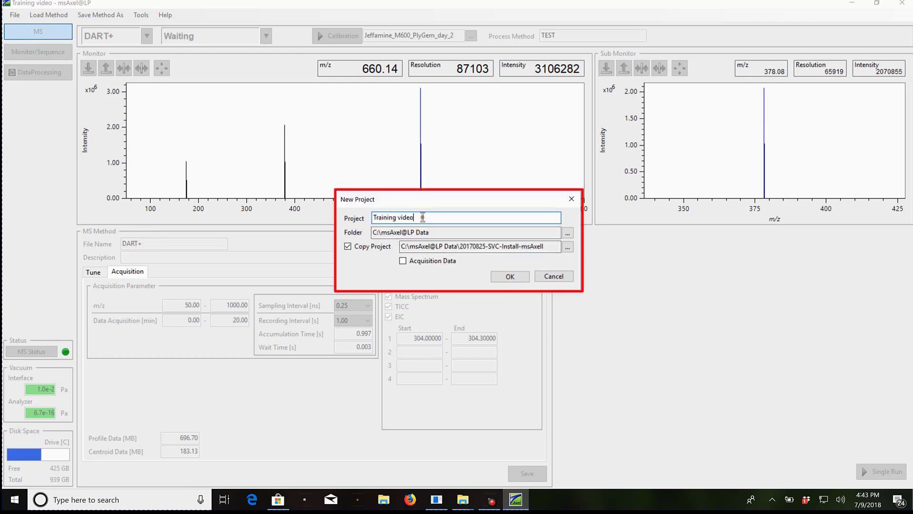
text(_DART)
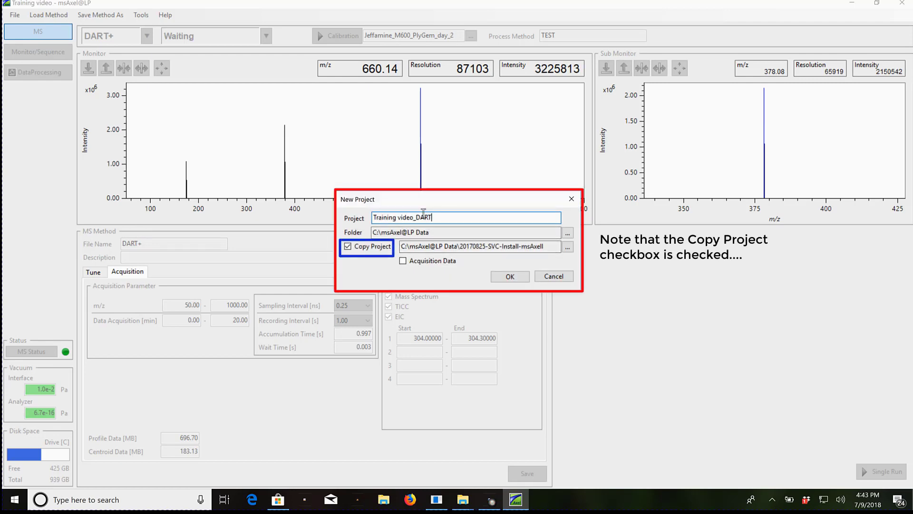
text(+)
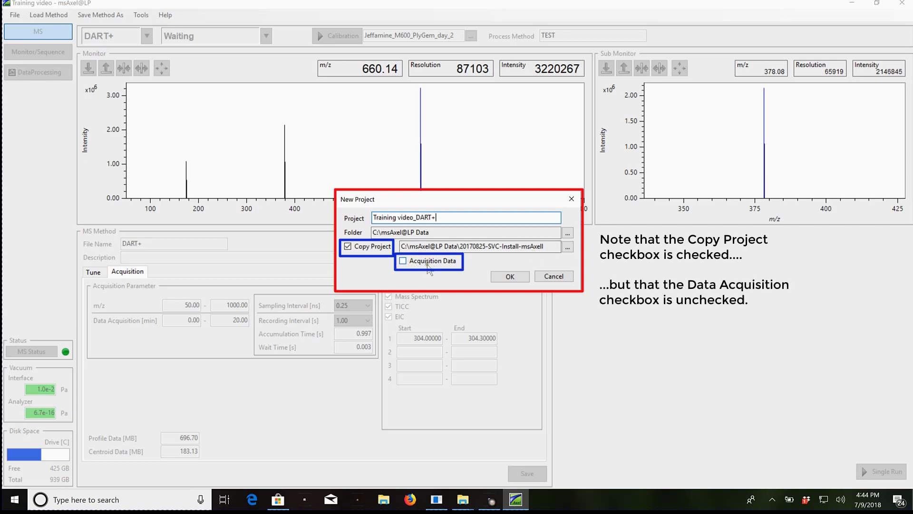
click(505, 278)
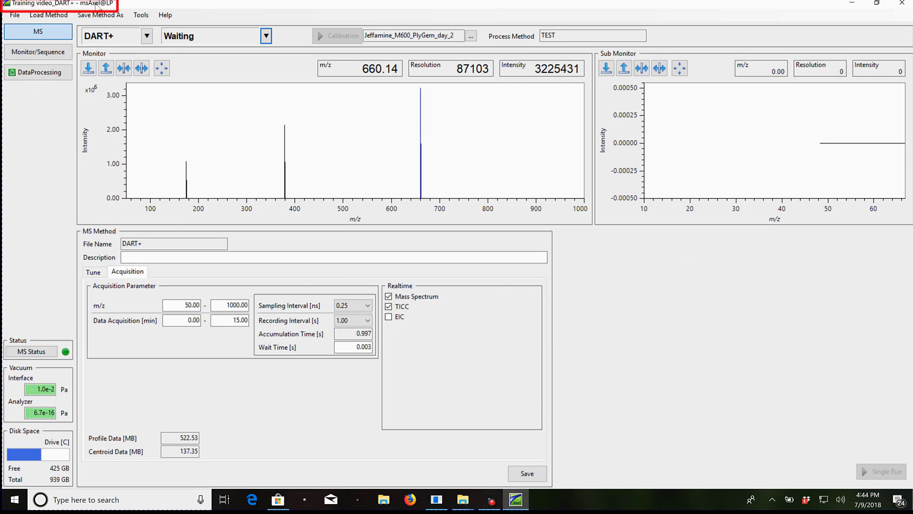
Switch the instrument mode to Operate and zoom the sub monitor in on the m/z 378.08 peak
click(265, 36)
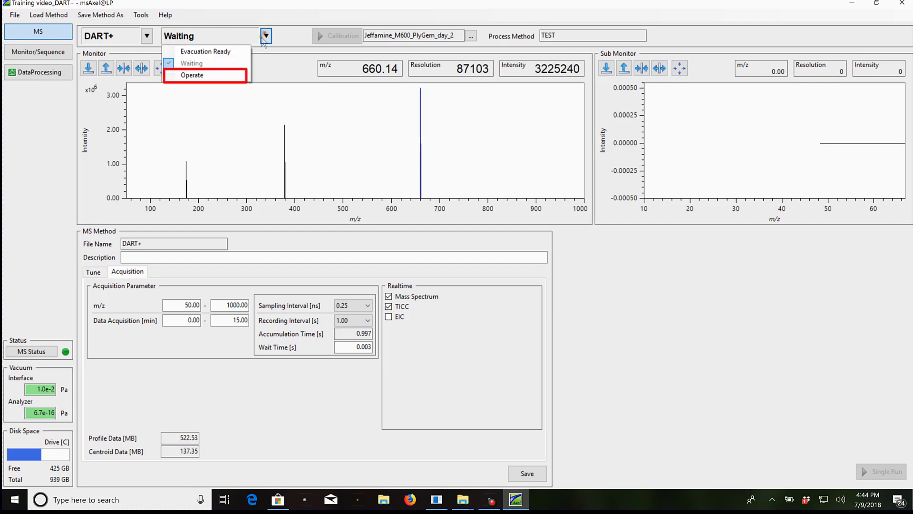
click(235, 75)
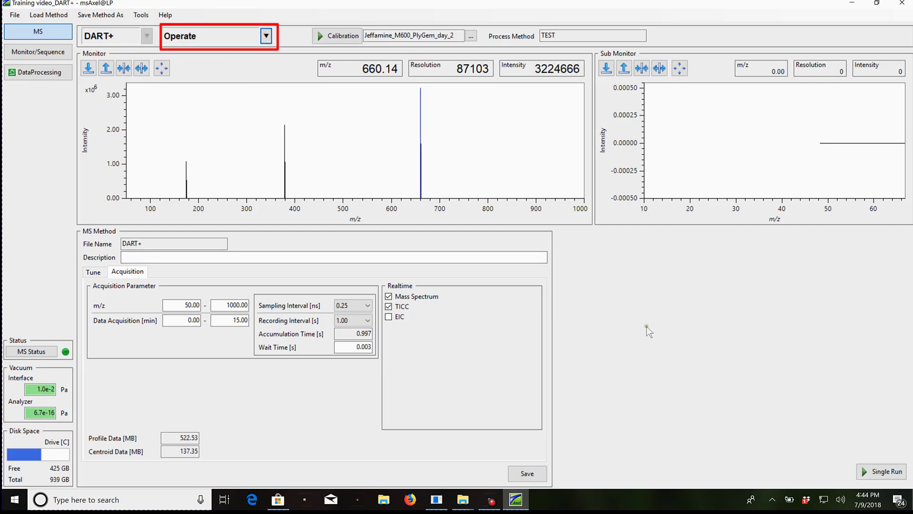
click(699, 168)
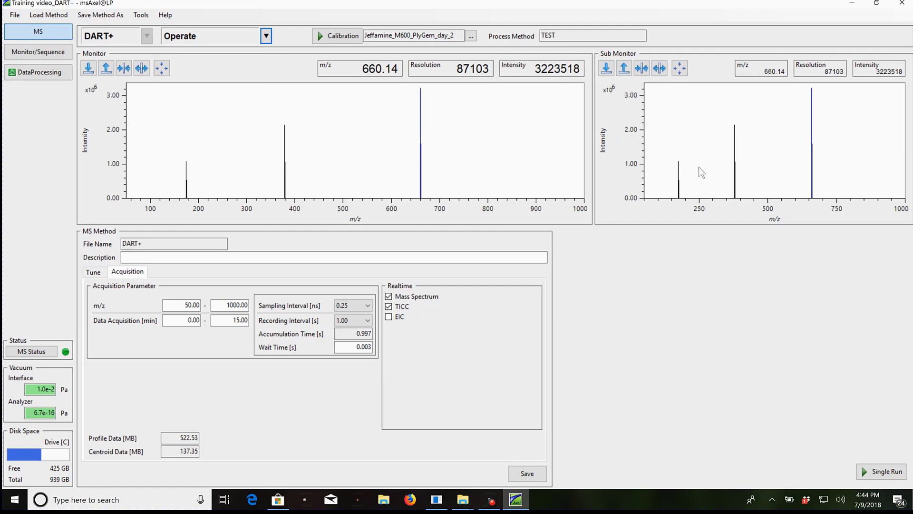
click(885, 468)
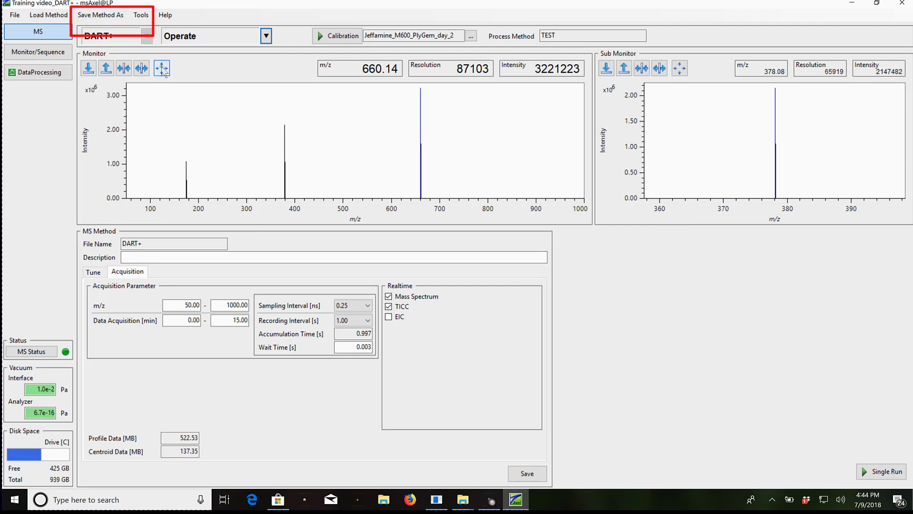
Save the MS method as DART+ in the Training video_DART+ project, replacing the existing method
click(91, 14)
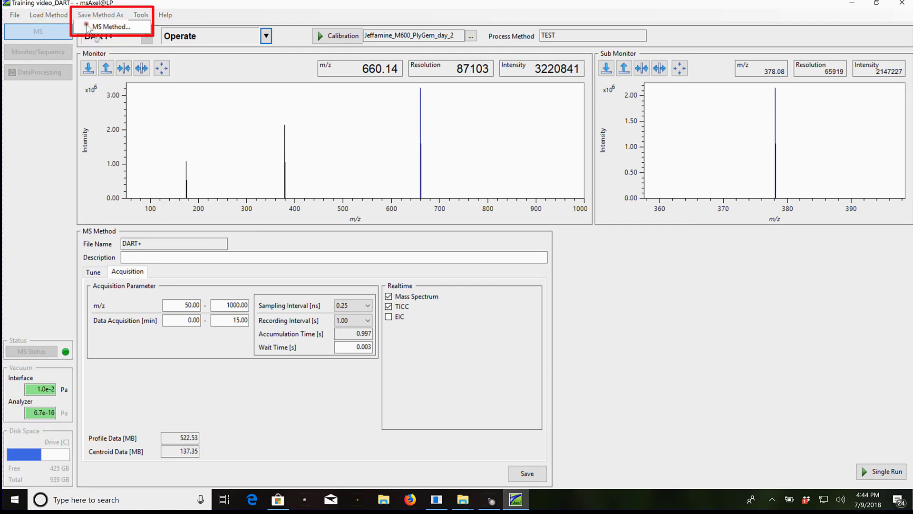
click(96, 25)
click(329, 181)
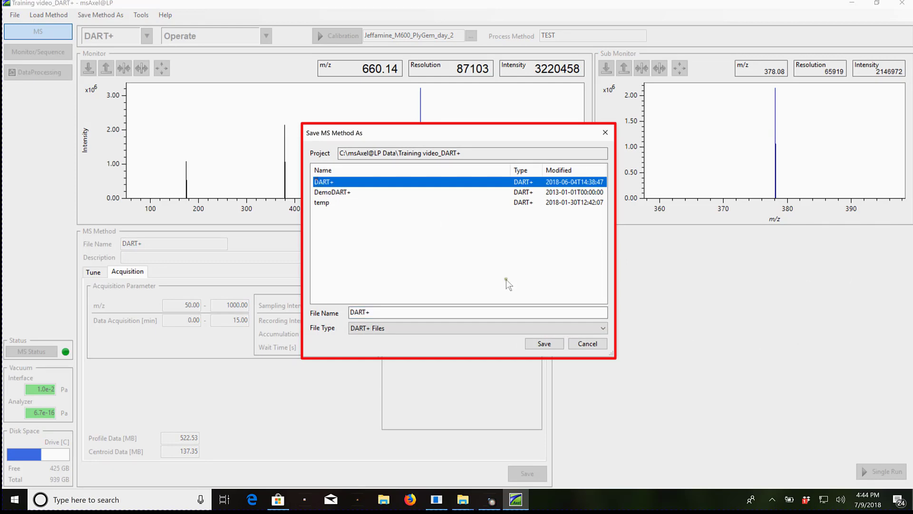
click(544, 343)
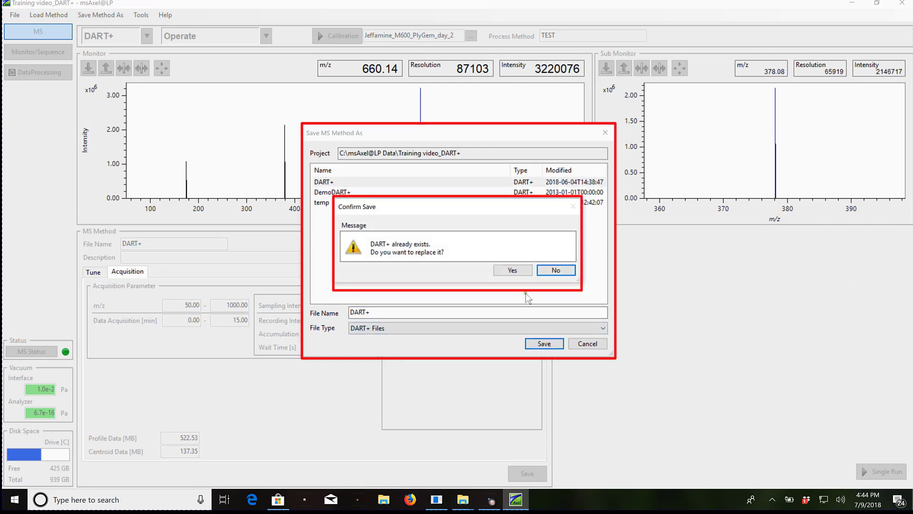
click(510, 271)
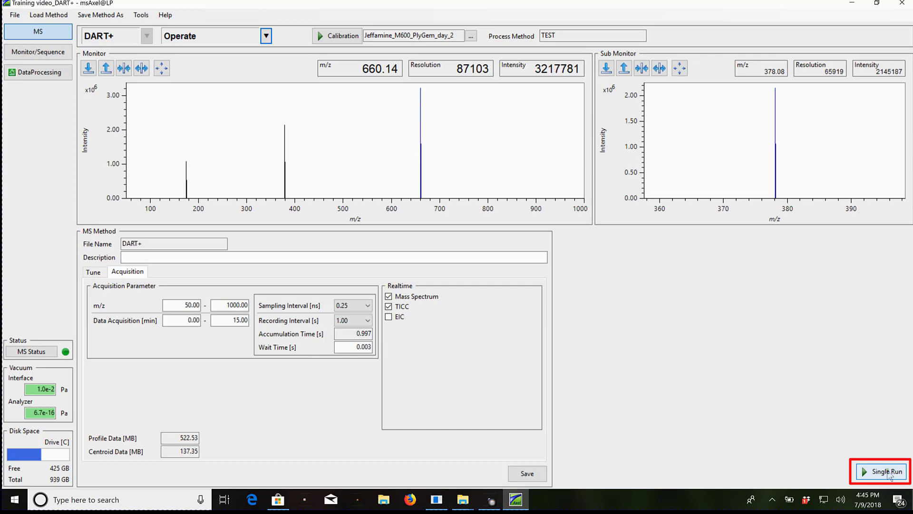
Try to start a single run and read the details of the error
click(887, 472)
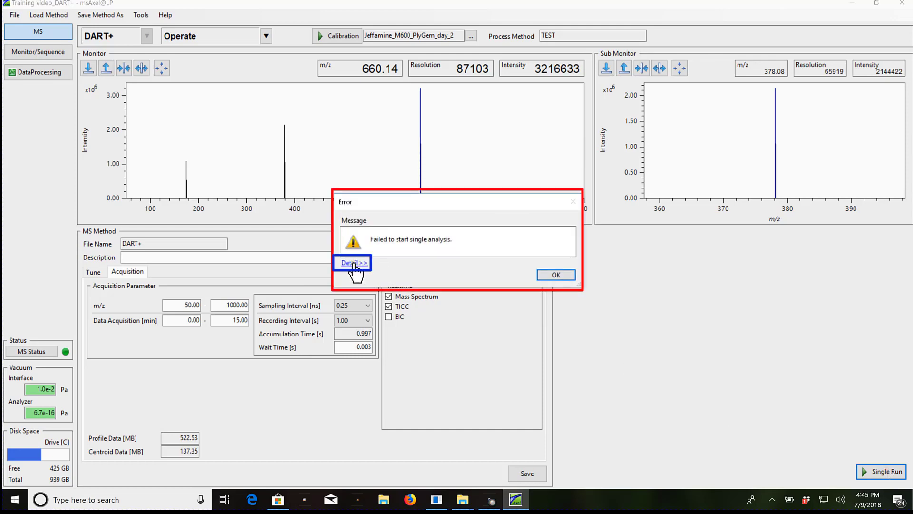
click(354, 264)
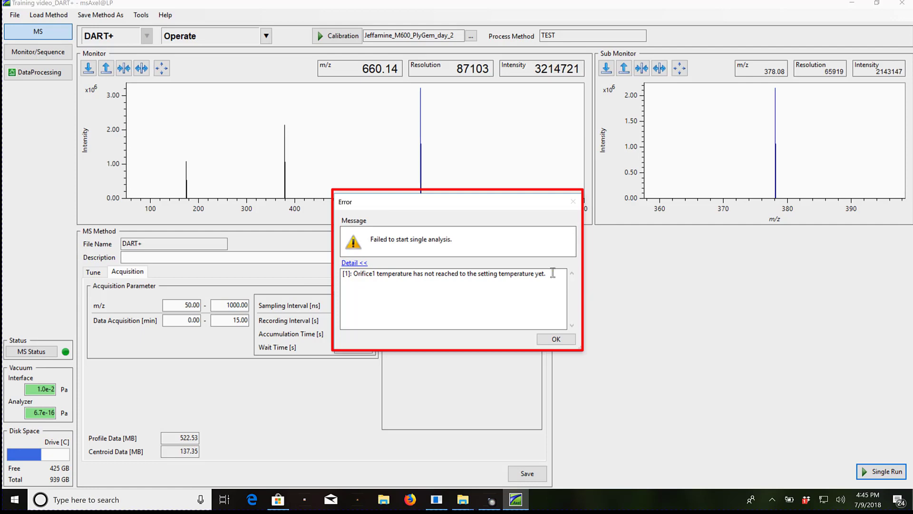
click(556, 339)
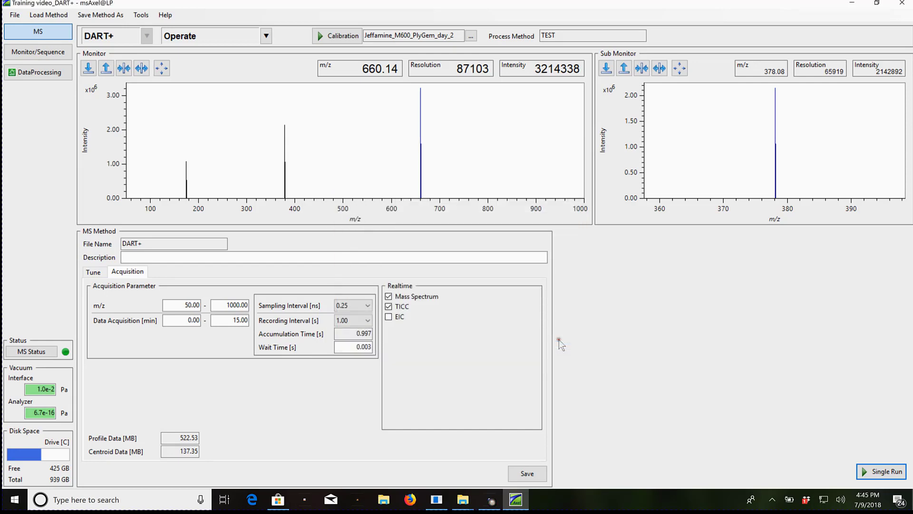
Set the Orifice 1 temperature to 0 °C in the tune settings and save the MS method
click(93, 273)
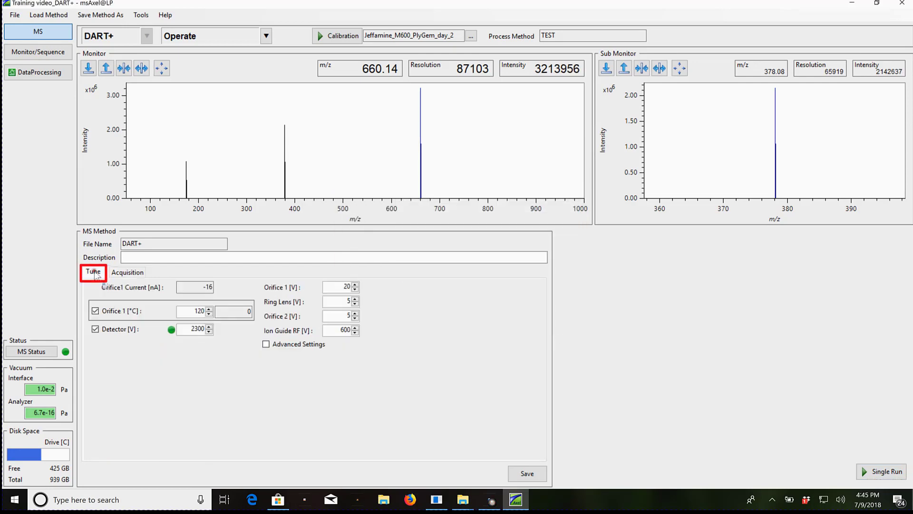
drag(195, 312, 219, 312)
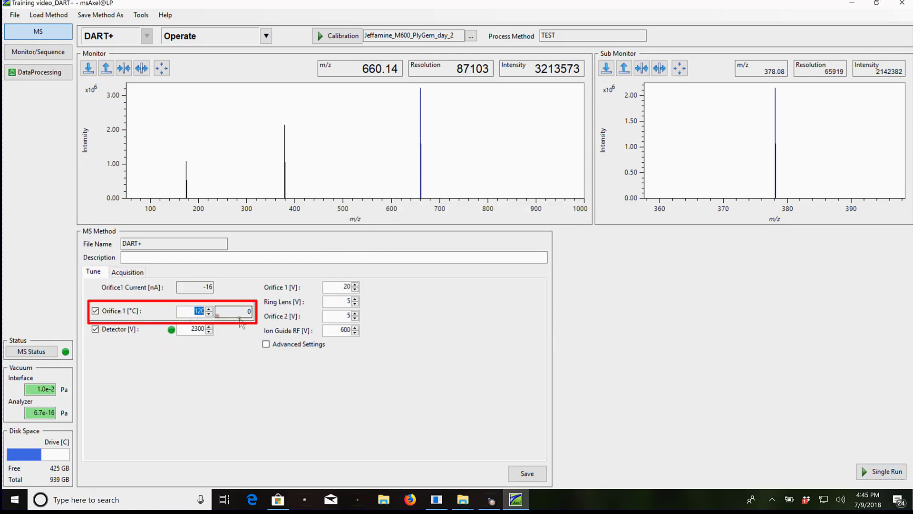
text(0)
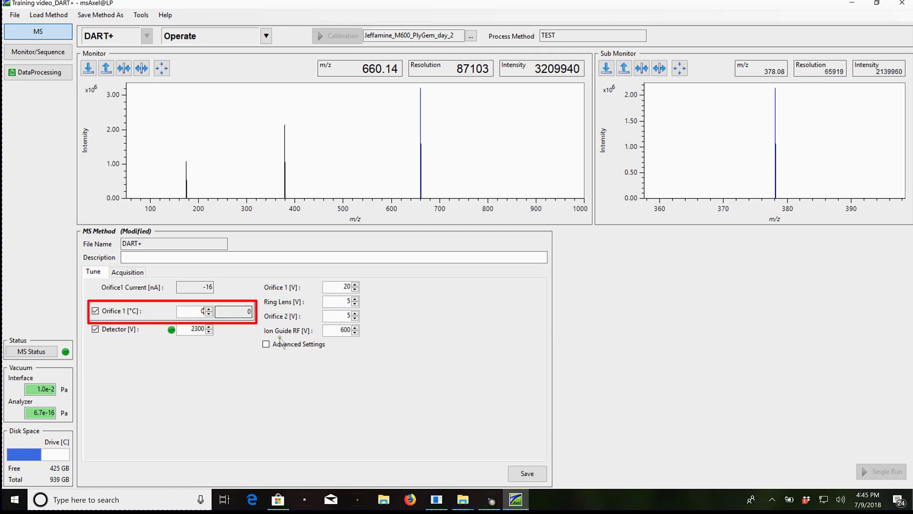
click(529, 473)
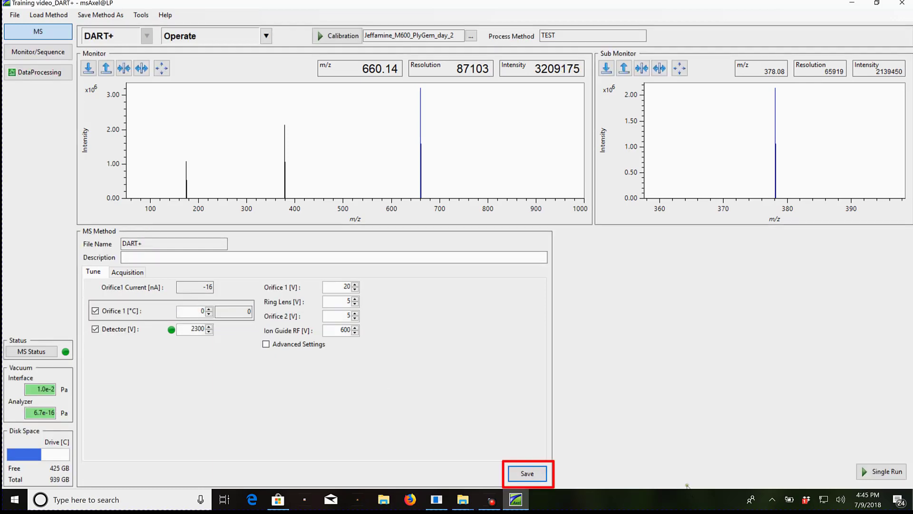
Set up a single run with acquisition data named DART+_example_for+video in the acquisition data folder Video
click(881, 472)
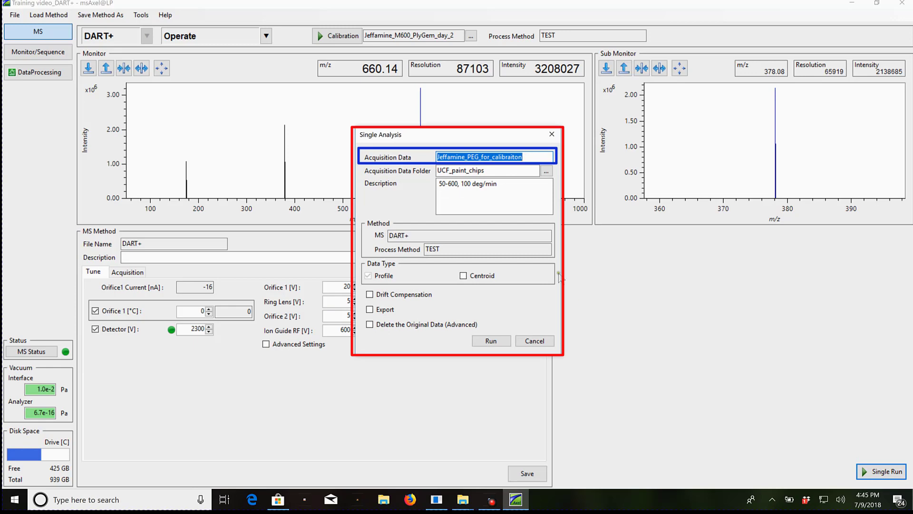
drag(524, 154, 383, 138)
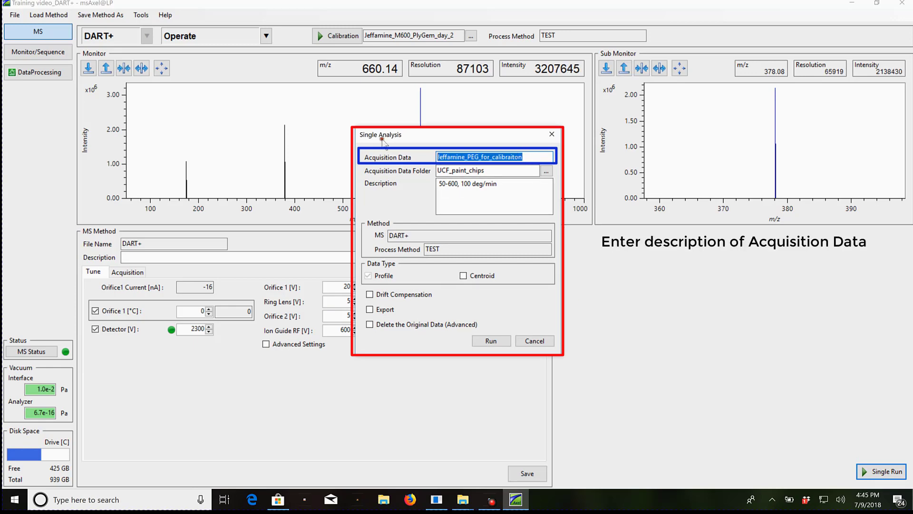
text(DA)
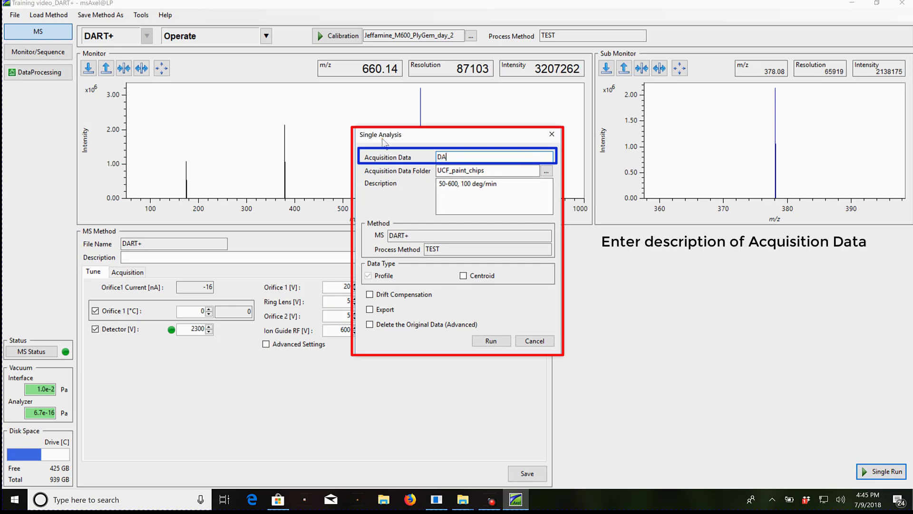
text(RT+_example_fo)
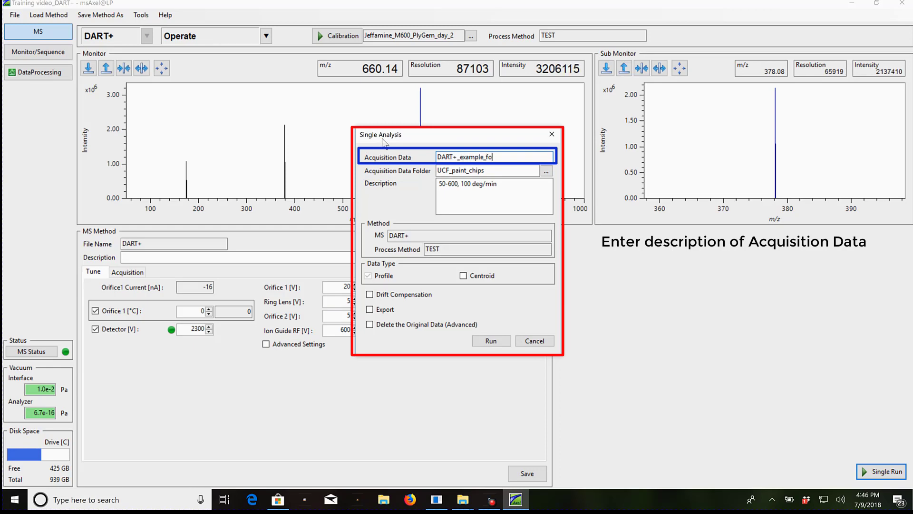
text(r+video)
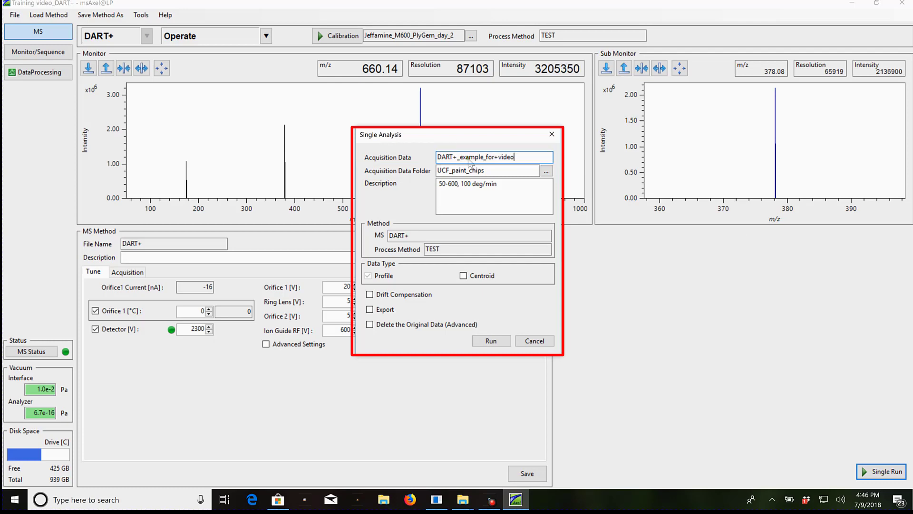
drag(484, 171, 391, 165)
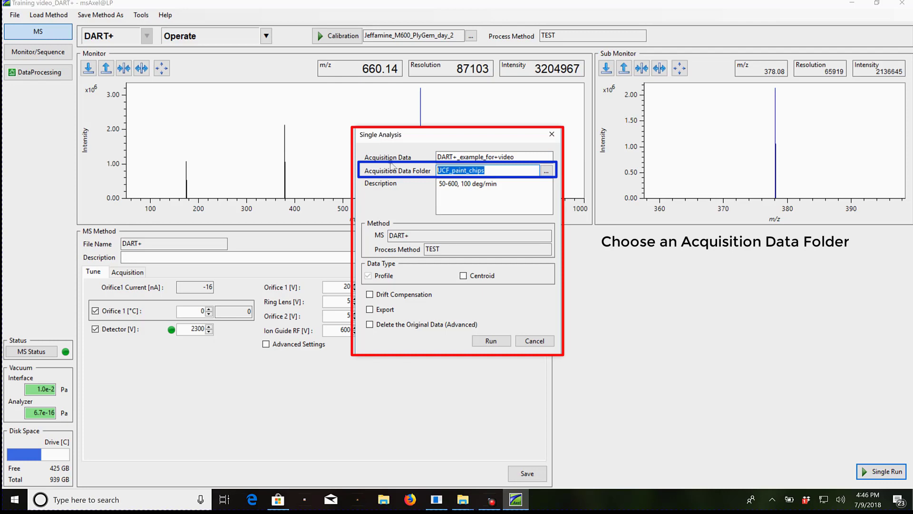
text(Video)
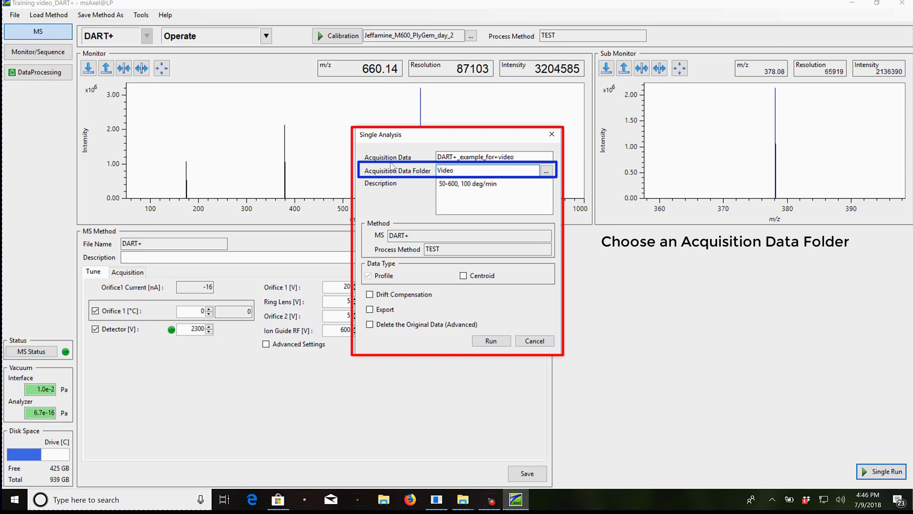
Replace the single analysis description with "Information about this analysis"
key(Tab)
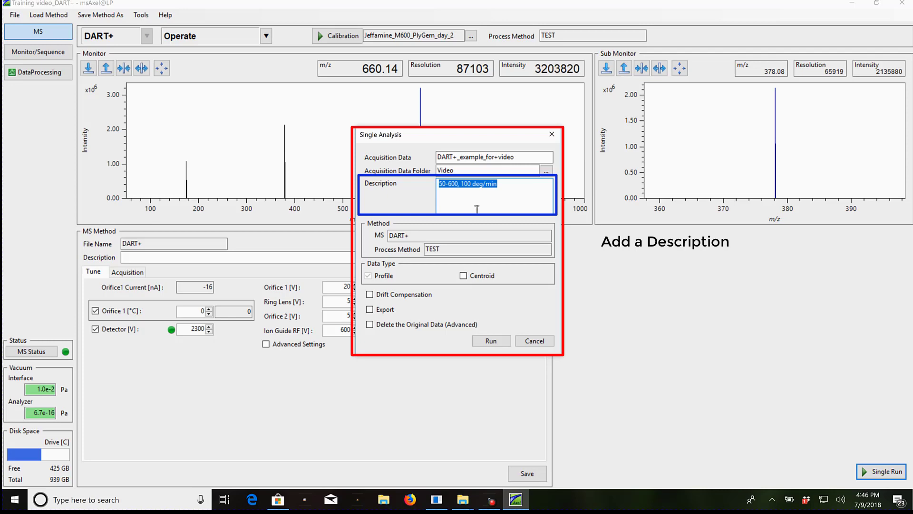
key(BackSpace)
text(In)
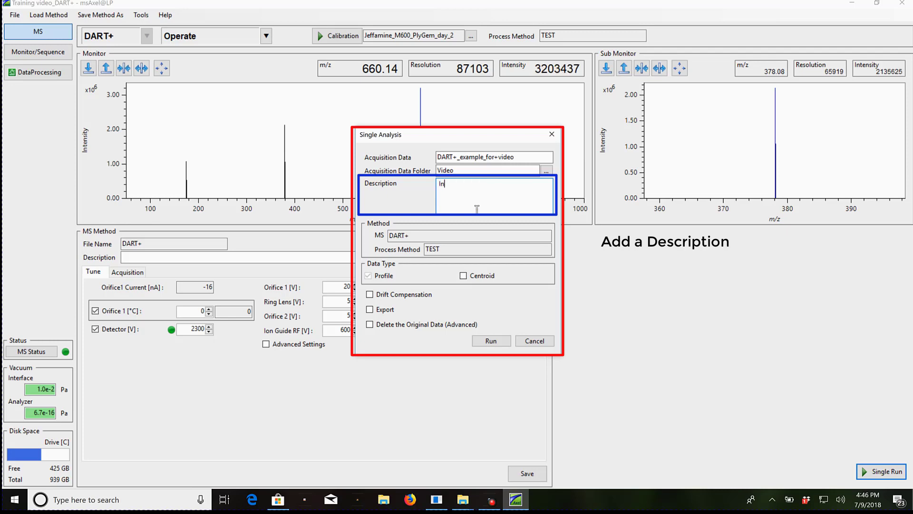
text(o)
key(BackSpace)
key(BackSpace)
text(forma)
key(BackSpace)
text(ation about)
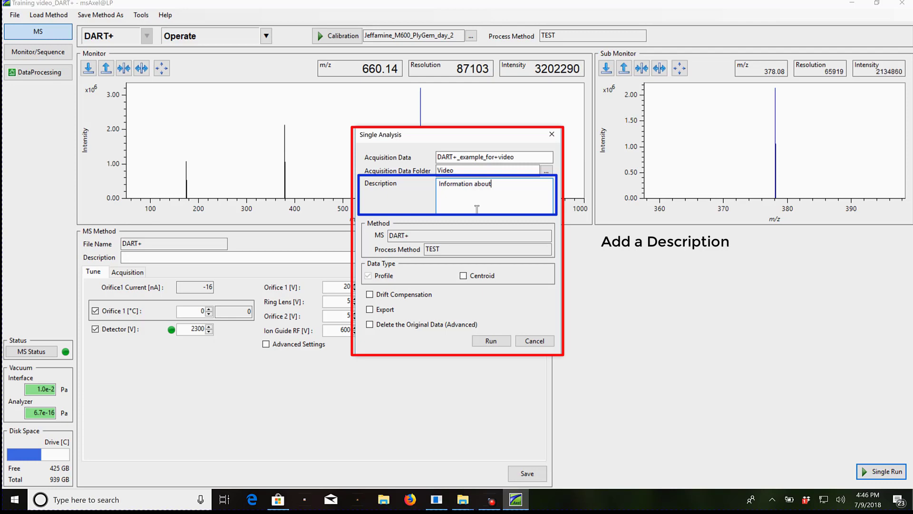
text( this analysis)
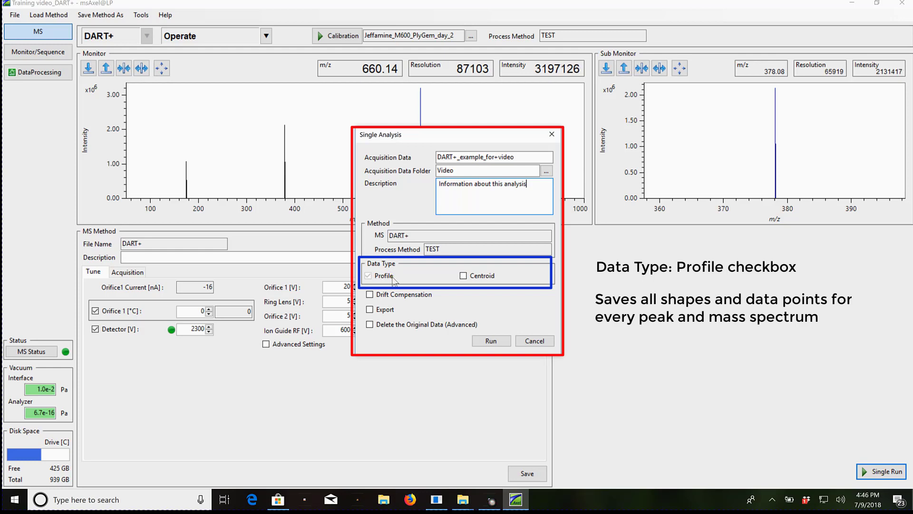
Run the single analysis with Centroid left off and enlarge the realtime TICC and Mass Spectrum plots
click(464, 277)
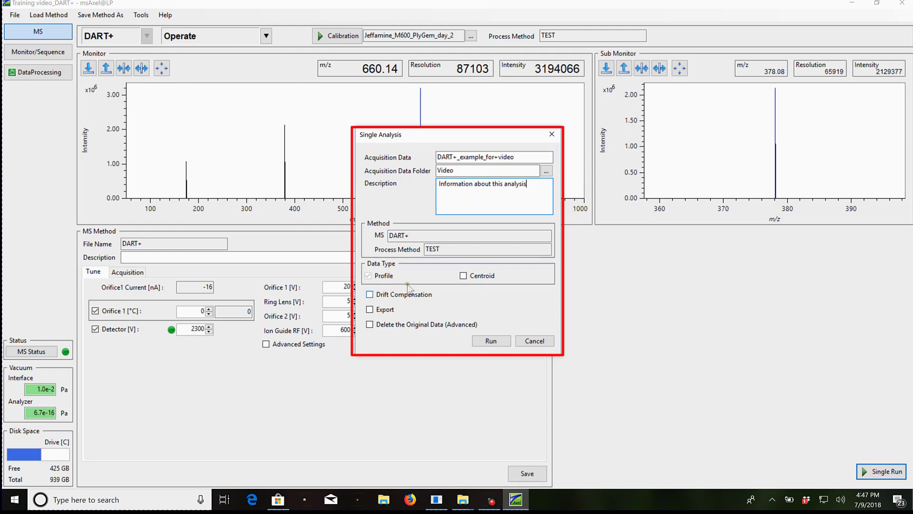
click(492, 341)
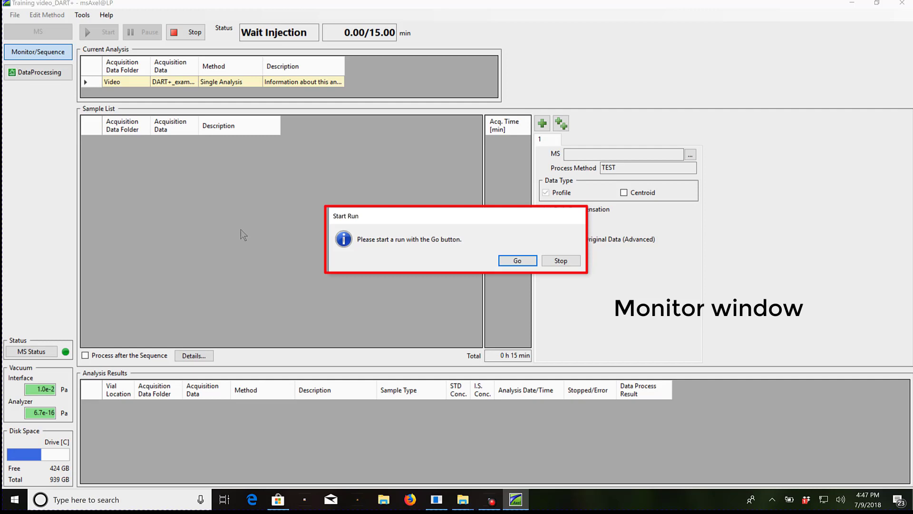
click(517, 262)
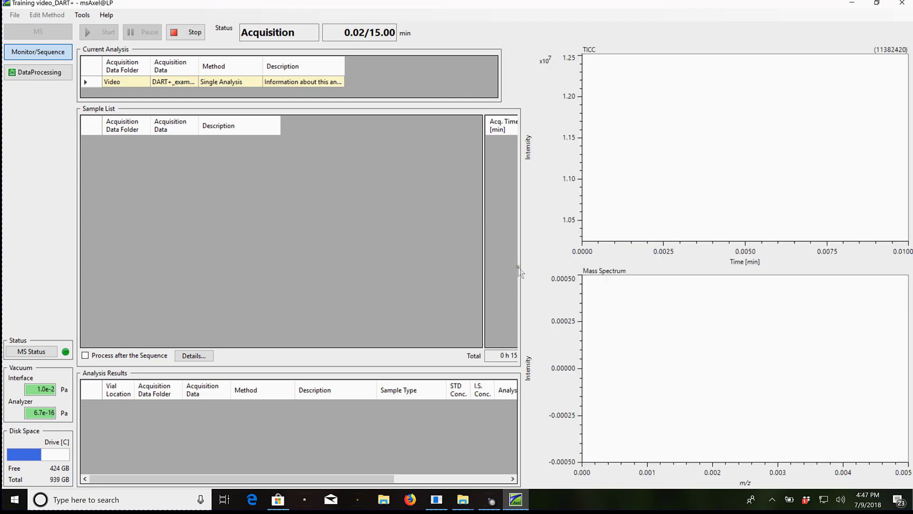
drag(520, 267, 397, 260)
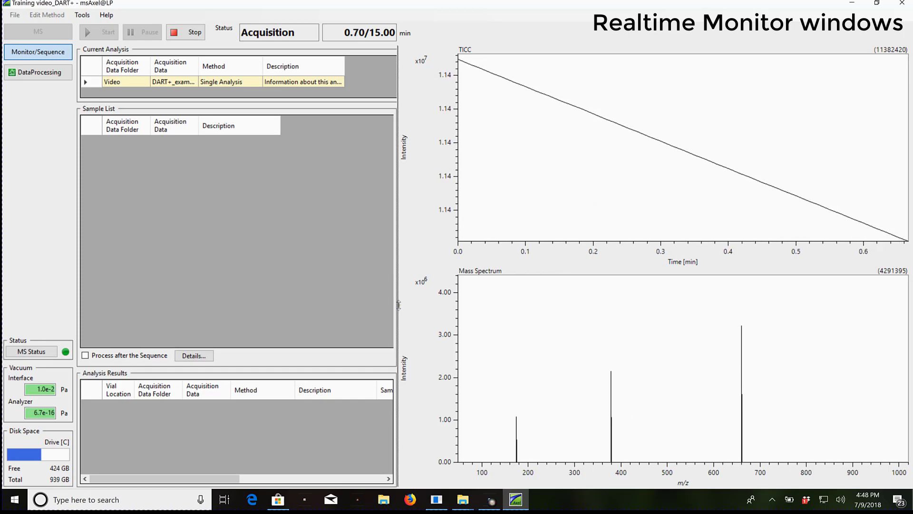
drag(396, 312, 440, 307)
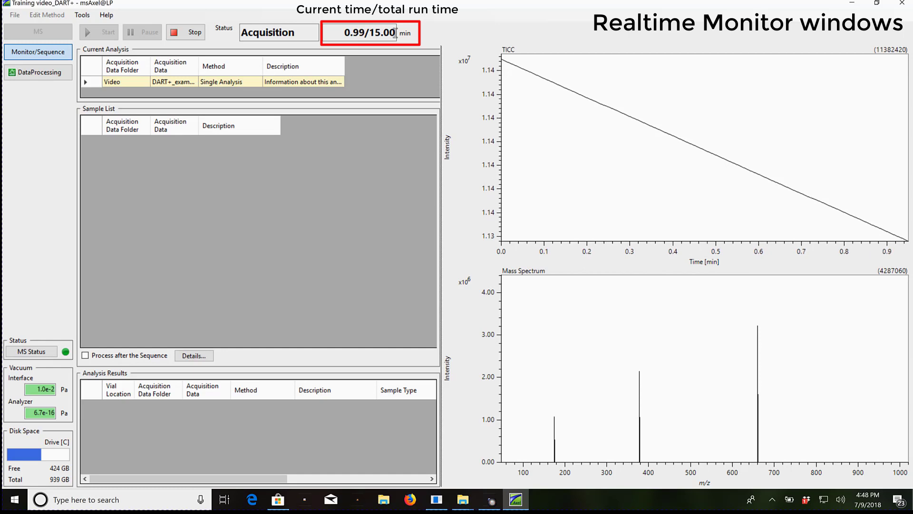
Stop the acquisition and widen the Acquisition Data column of the analysis results
click(178, 30)
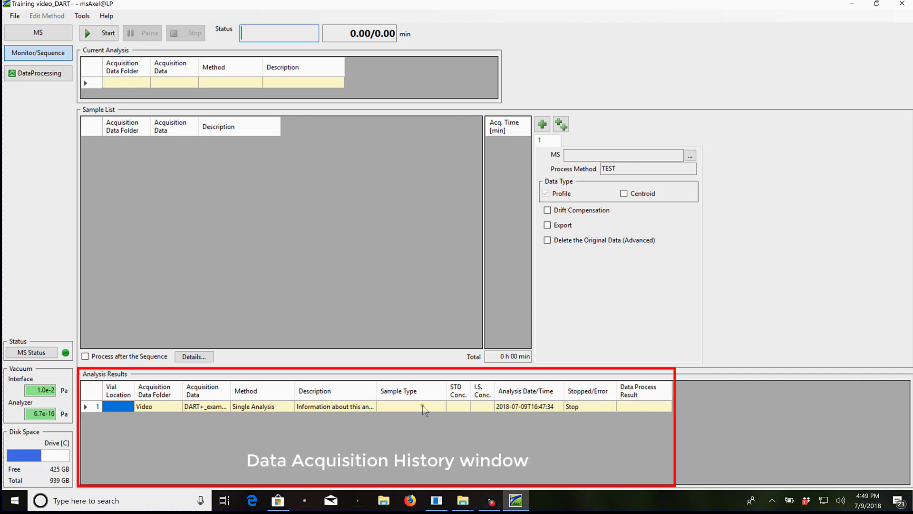
drag(231, 395, 238, 409)
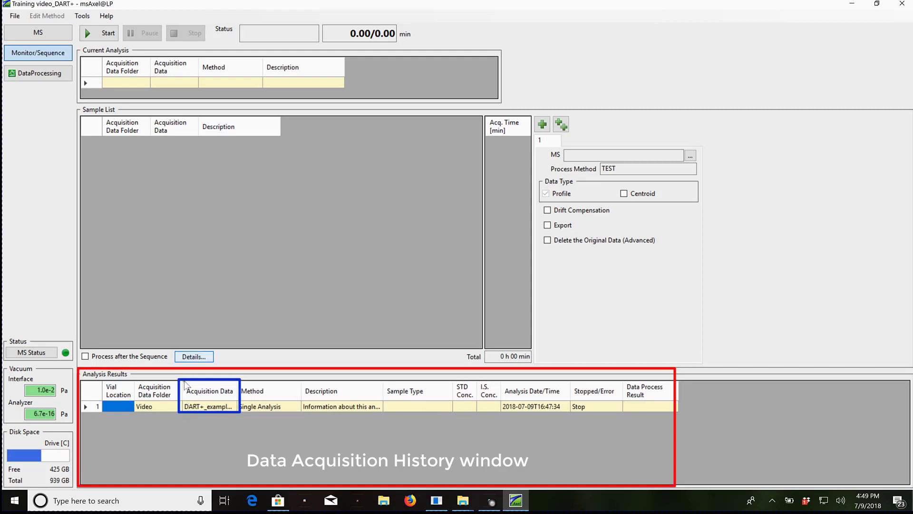
Turn parameter switching on with four functions and set the Ring Lens voltage of the fourth function to 10 V
click(50, 37)
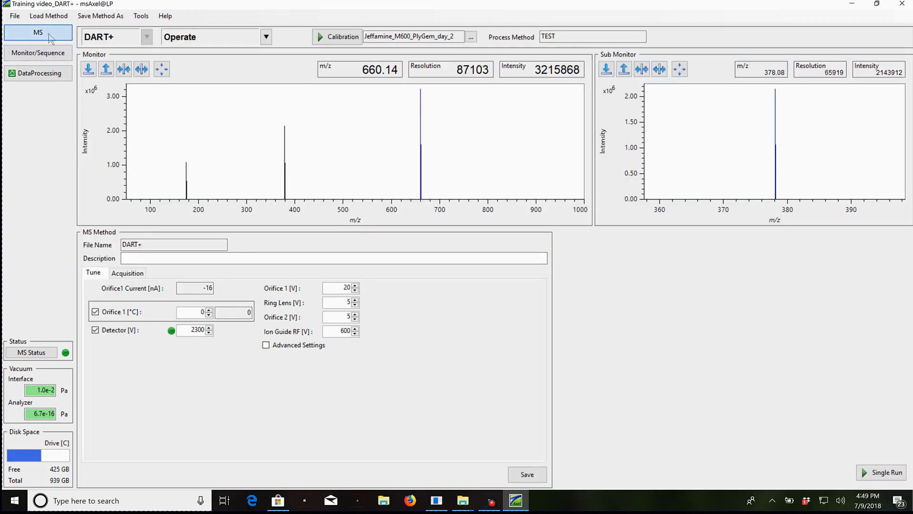
click(141, 16)
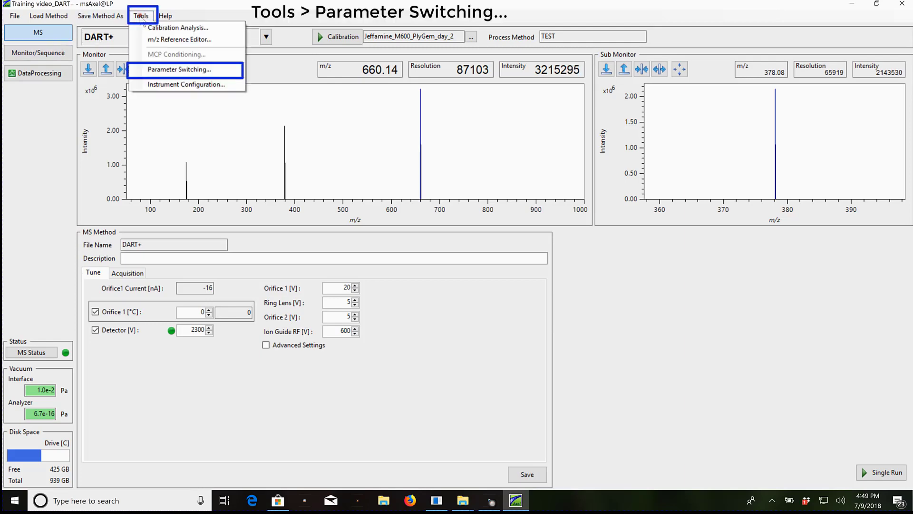
click(167, 69)
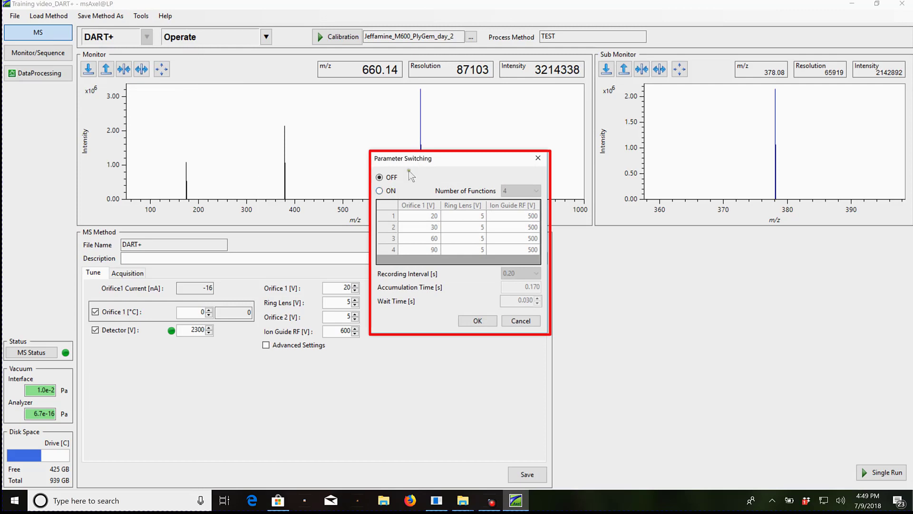
click(381, 191)
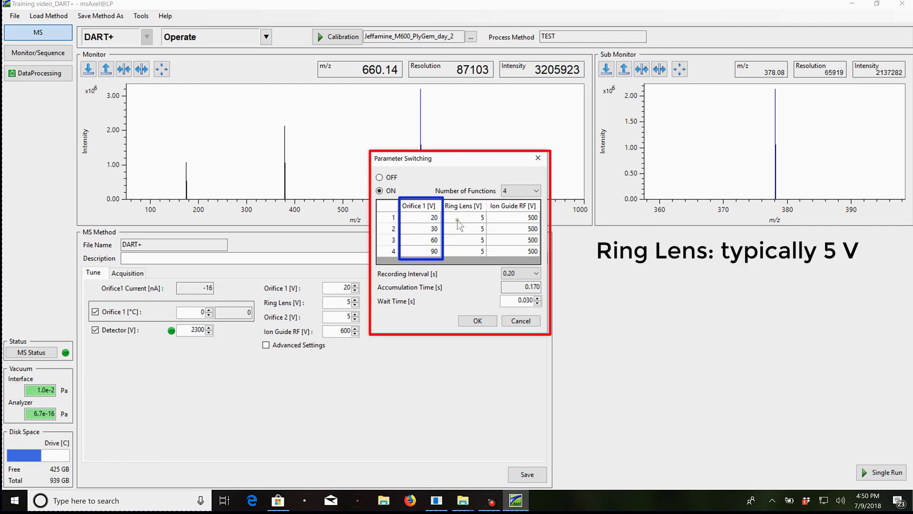
click(471, 253)
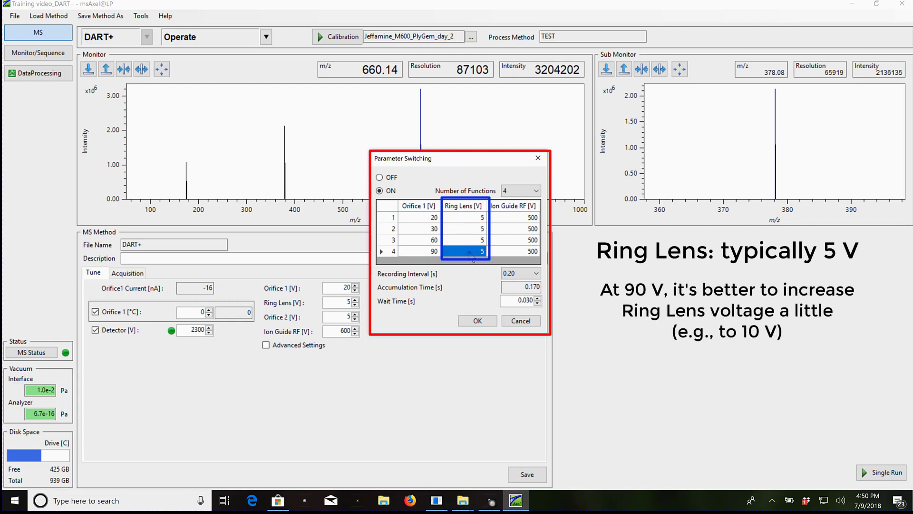
text(10)
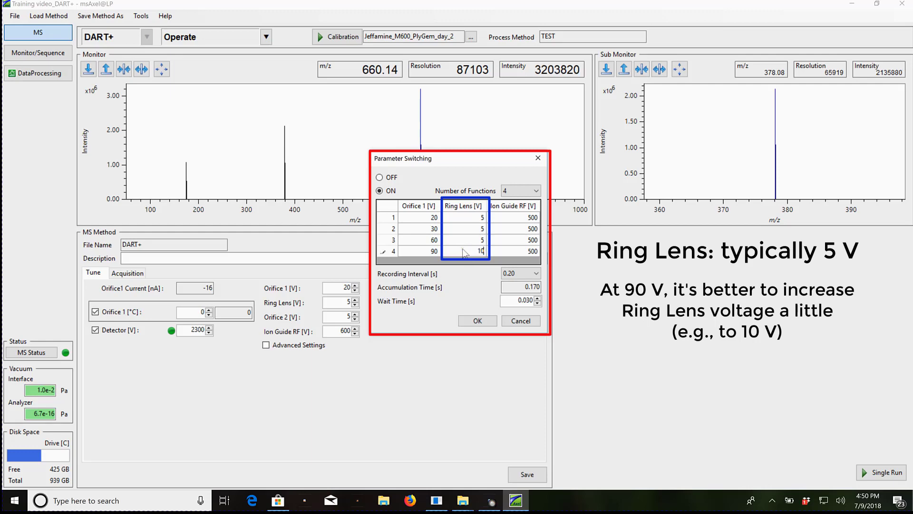
key(Return)
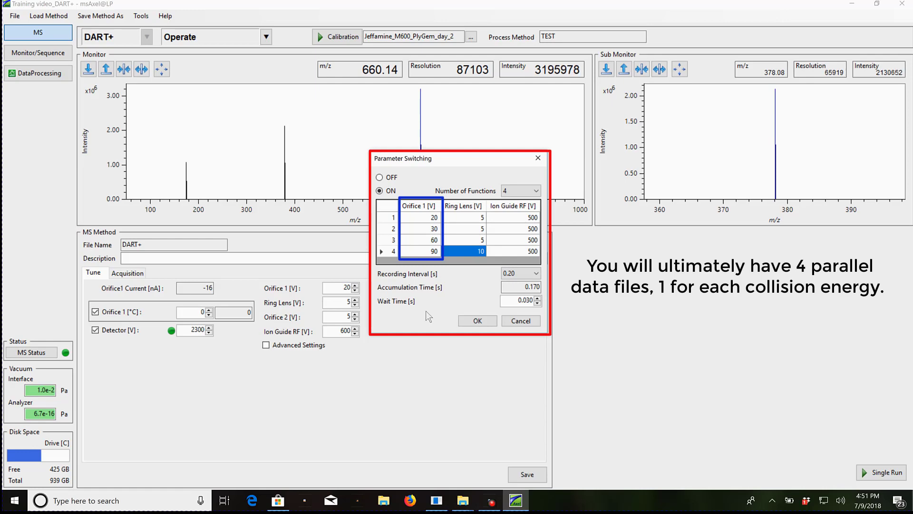
Try a recording interval of 0.10 s, set it back to 0.20 s and apply the parameter switching settings
click(531, 275)
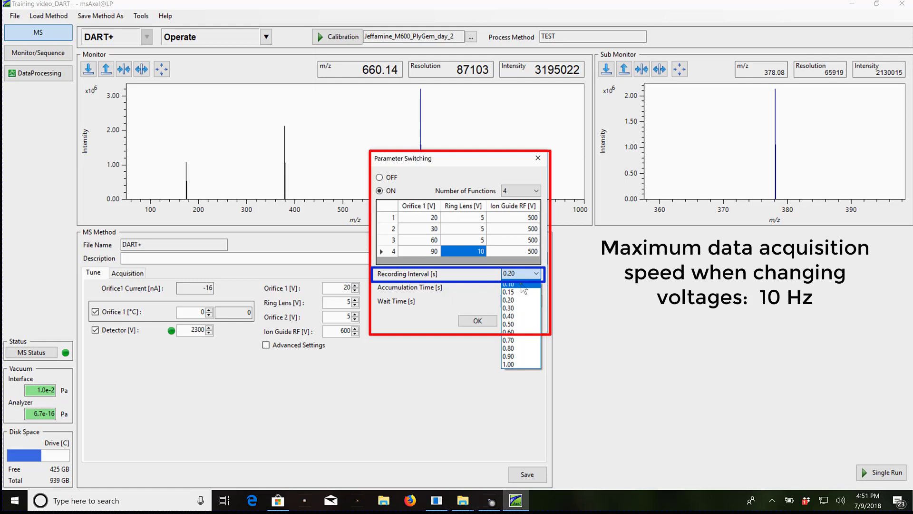
click(522, 284)
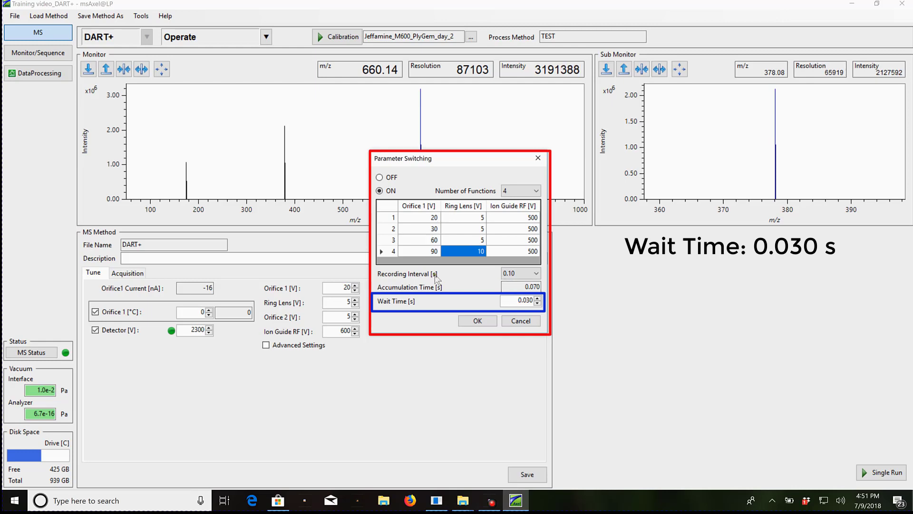
click(525, 275)
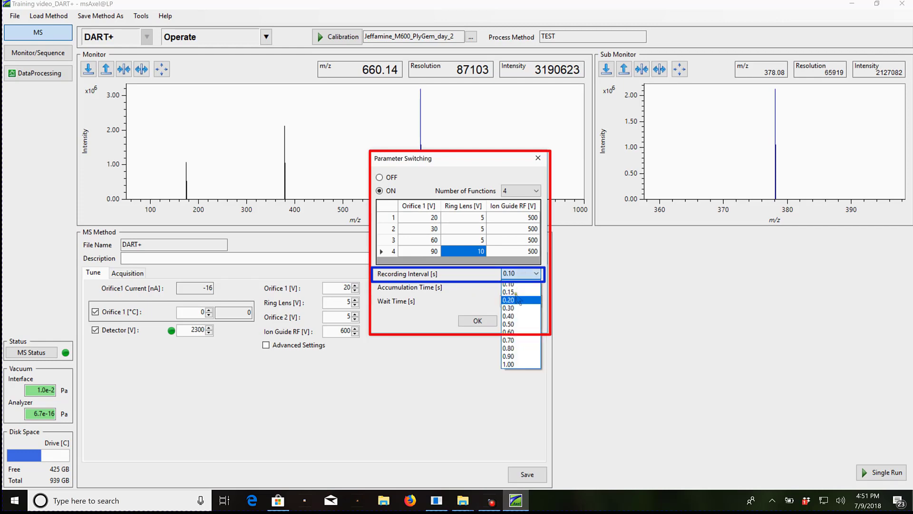
click(517, 295)
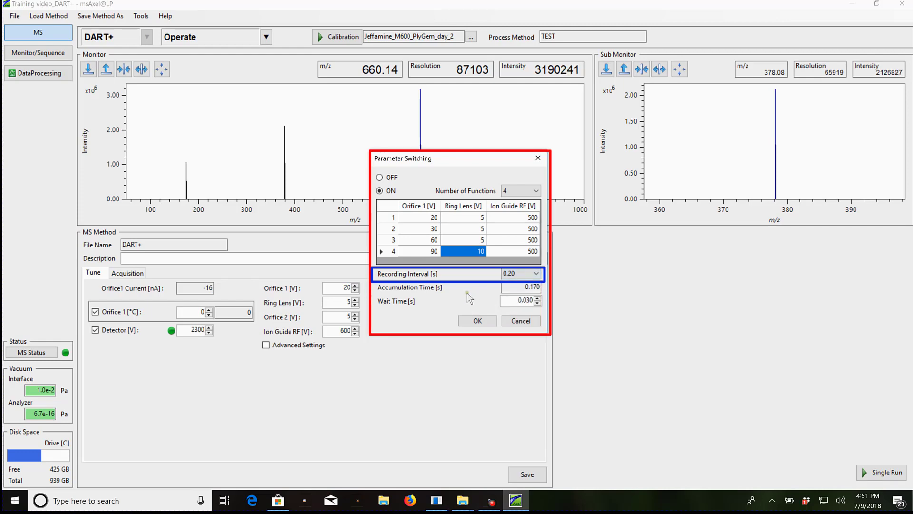
click(477, 321)
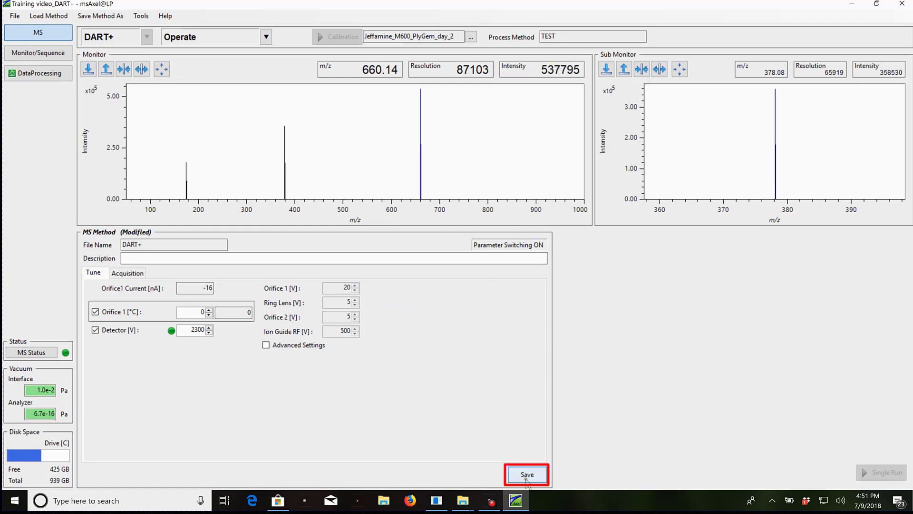
Save the modified MS method under the new name DART+_switch+O1
click(101, 16)
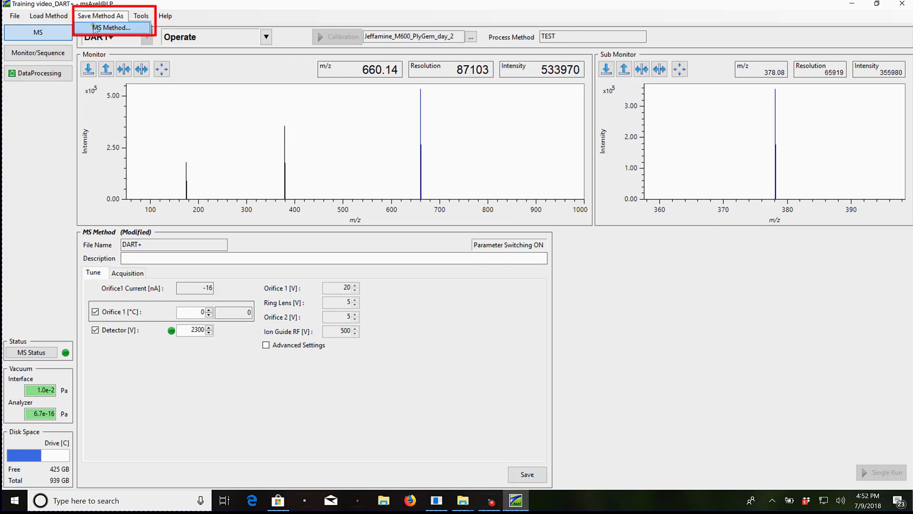
click(101, 27)
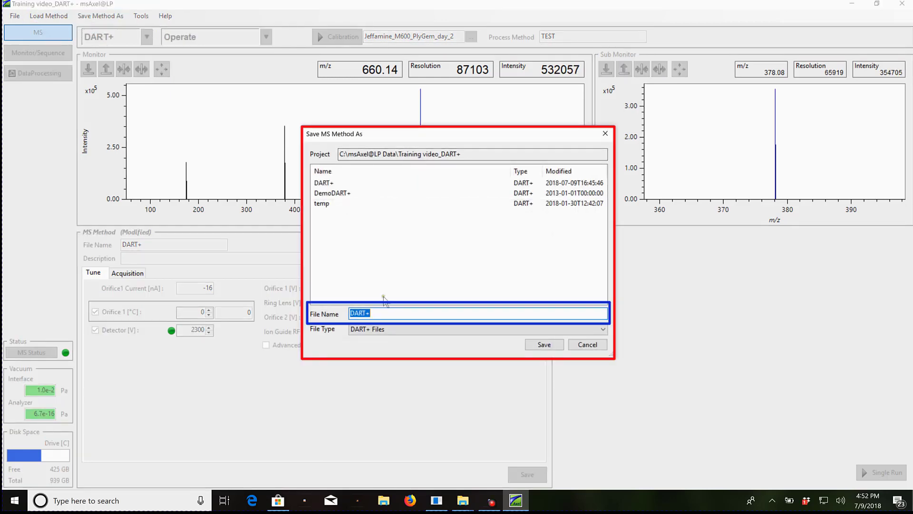
click(377, 314)
text(_s)
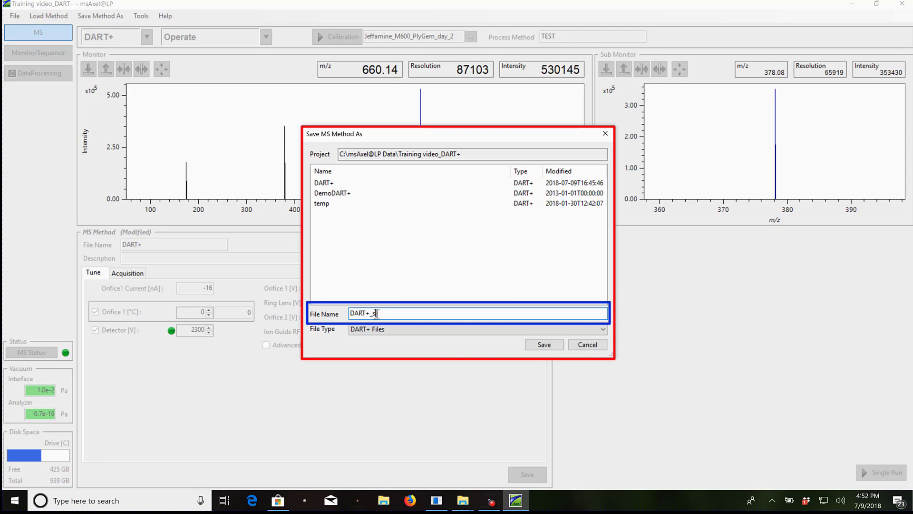
text(witch+O)
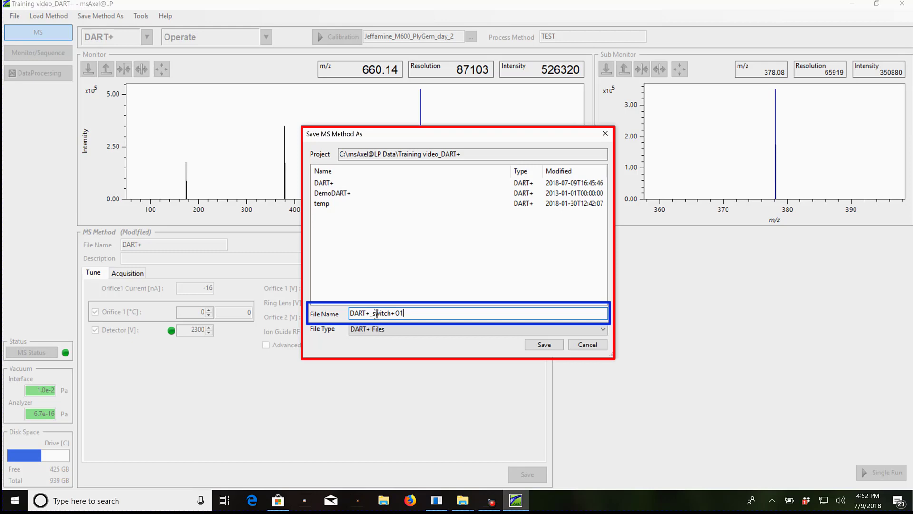
text(1)
click(544, 344)
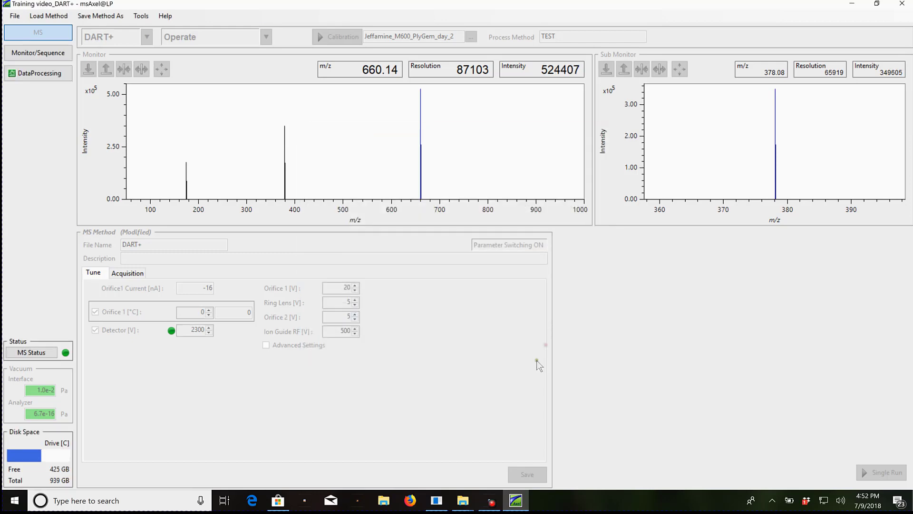
click(879, 474)
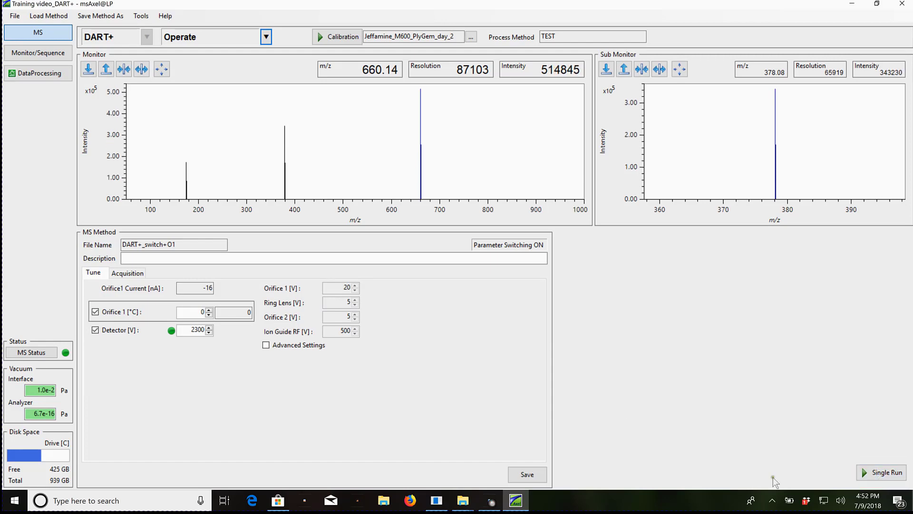
Turn parameter switching off for the current MS method and apply the change
click(143, 17)
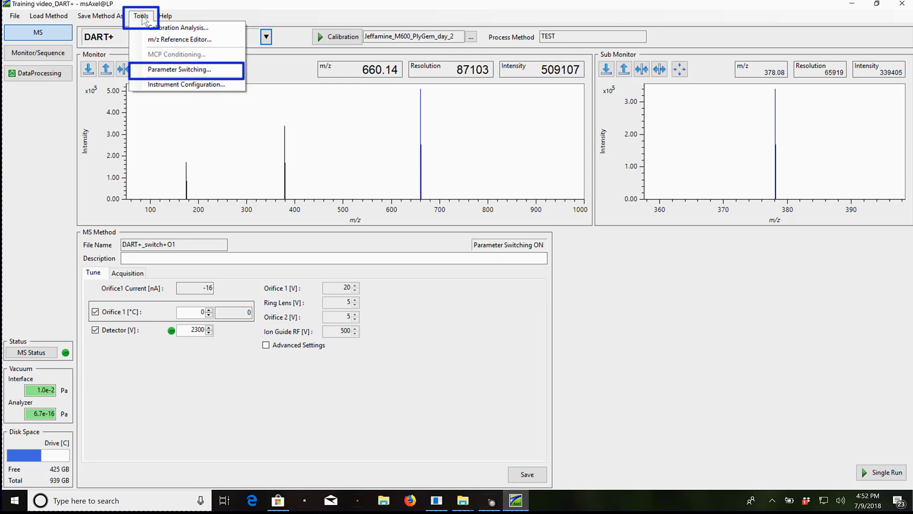
click(147, 69)
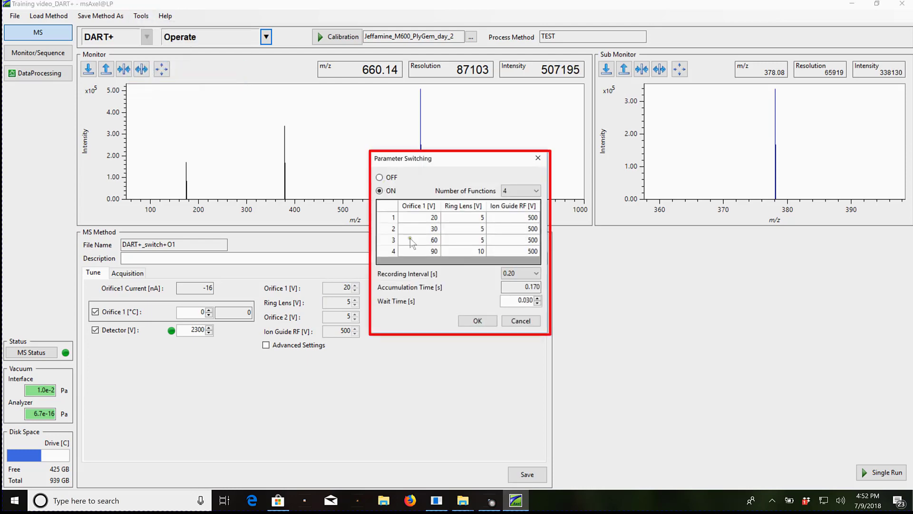
click(379, 177)
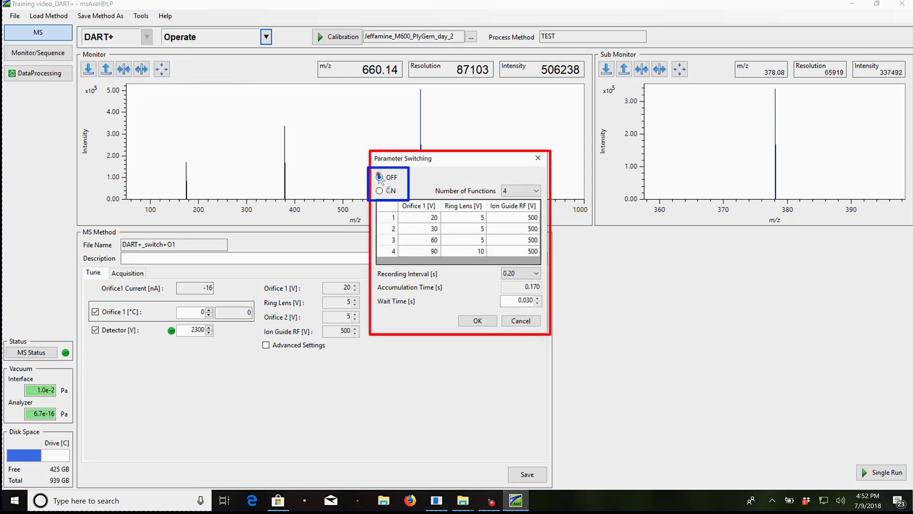
click(478, 320)
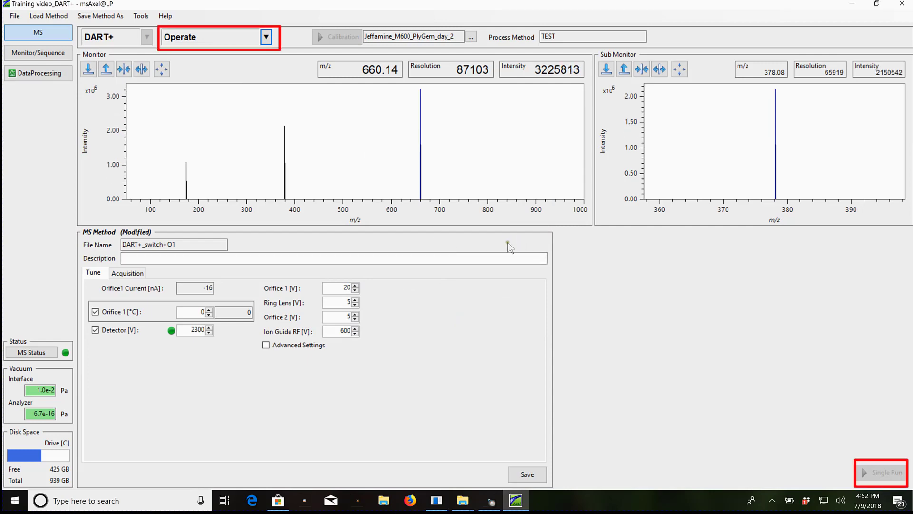
Put the instrument in Waiting mode and switch the ionization mode to ESI+ without saving the MS method changes
click(267, 38)
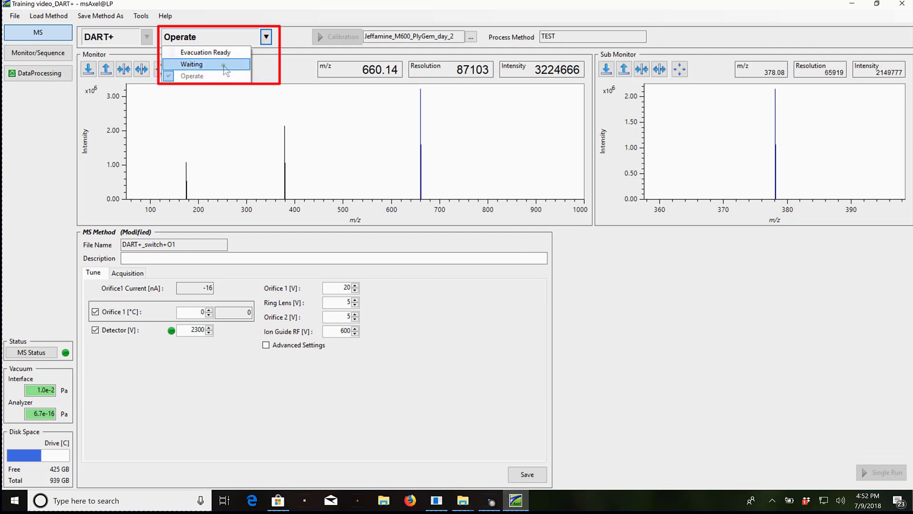
click(239, 63)
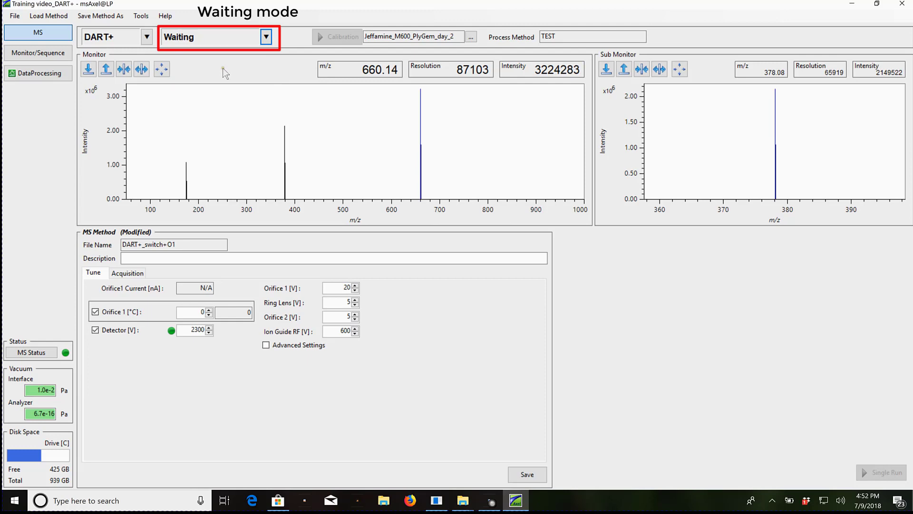
click(148, 38)
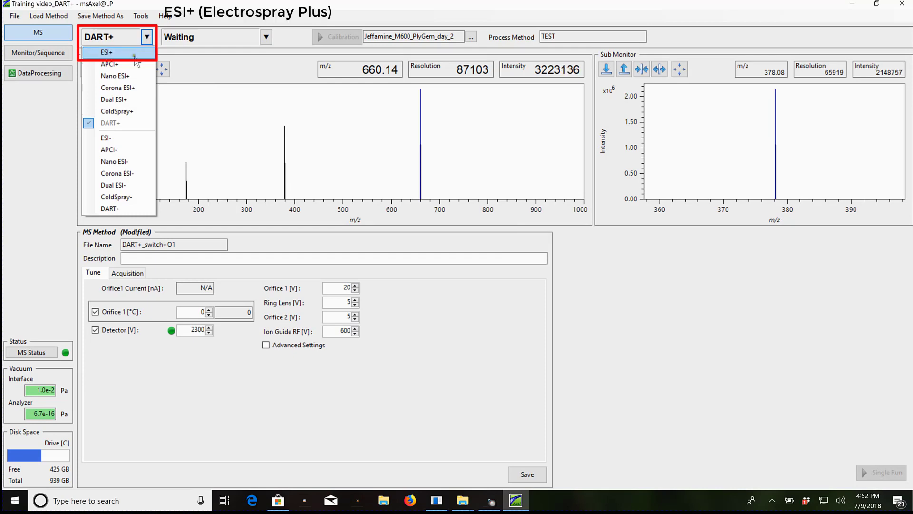
click(135, 57)
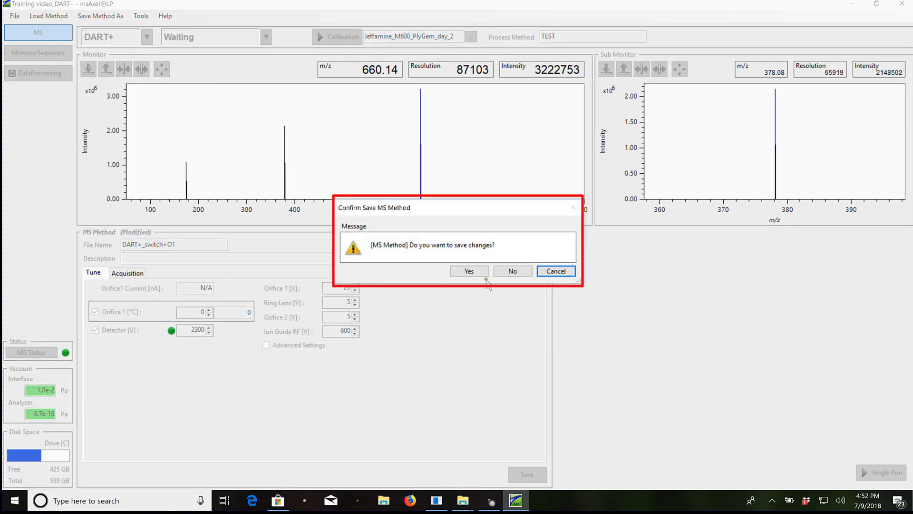
click(512, 271)
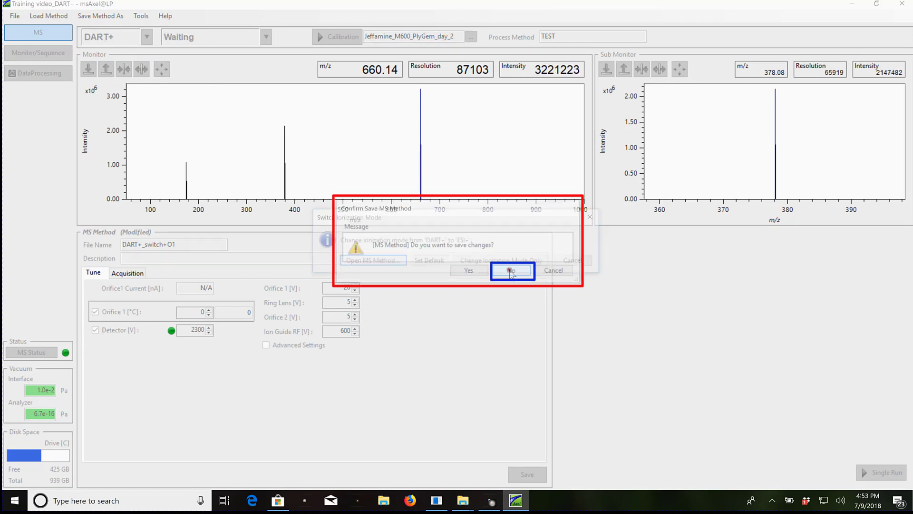
Load the DemoESI+ MS method from the current project and review its acquisition and tune parameters
click(382, 262)
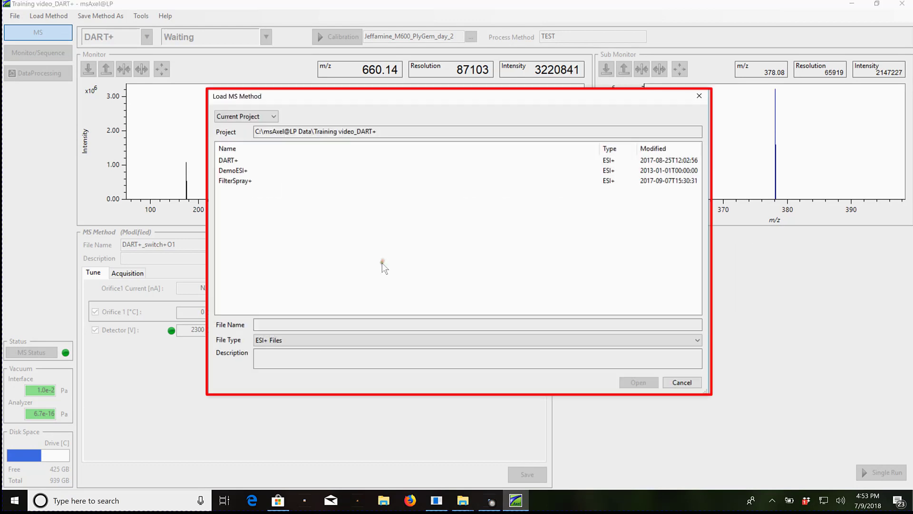
click(233, 171)
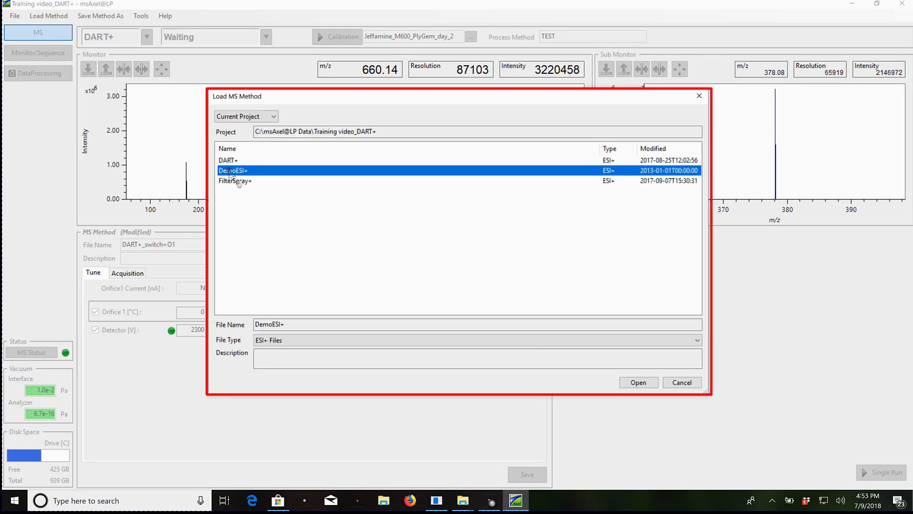
click(638, 382)
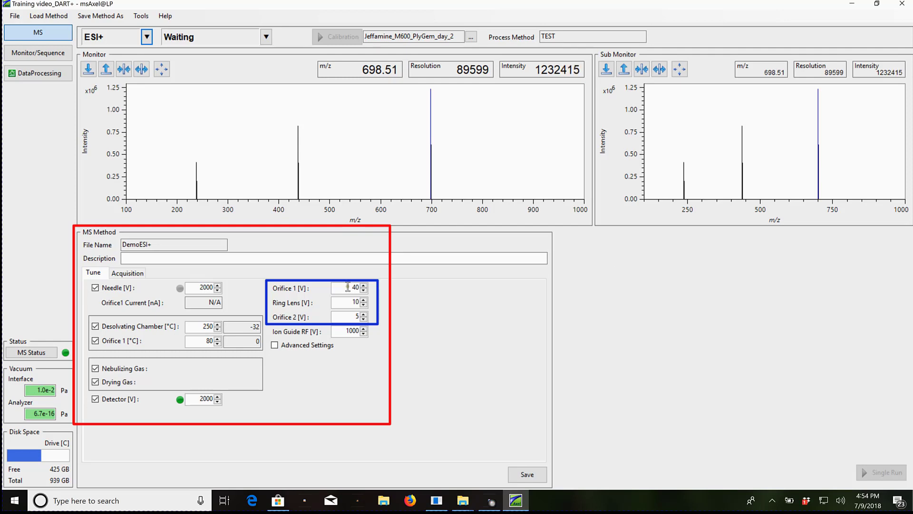
click(129, 273)
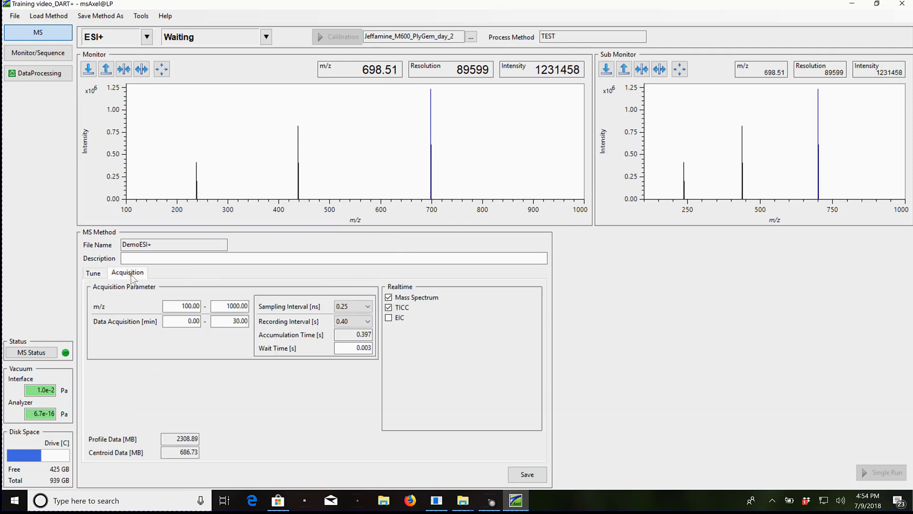
click(95, 275)
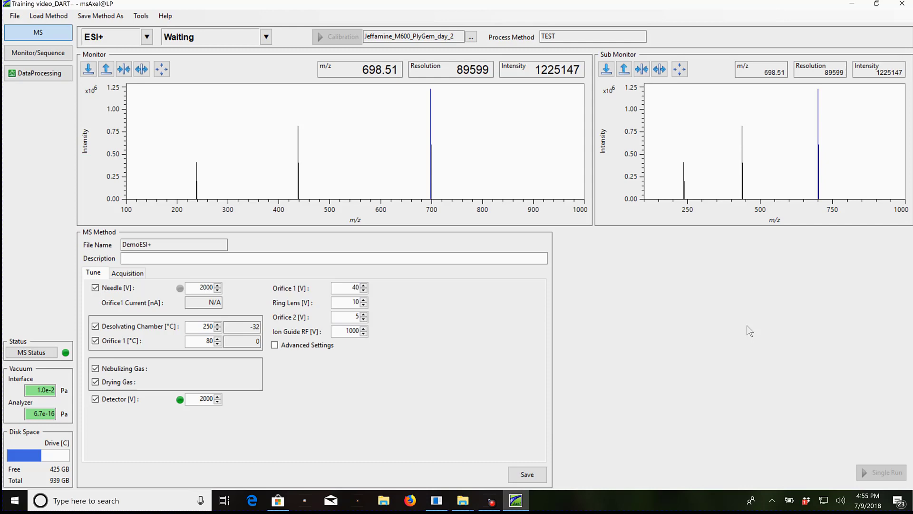
Look at the m/z Reference Editor for setting up a calibration compound, and close it without changes
click(142, 17)
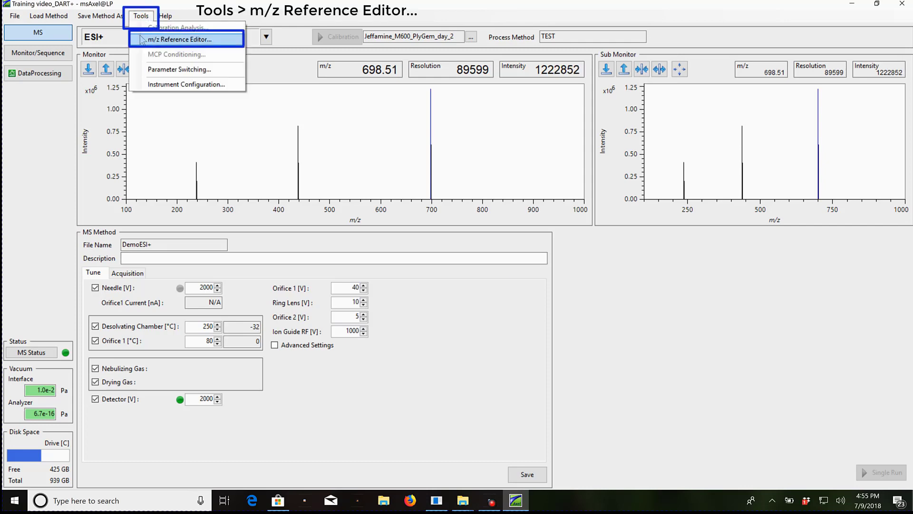
click(141, 38)
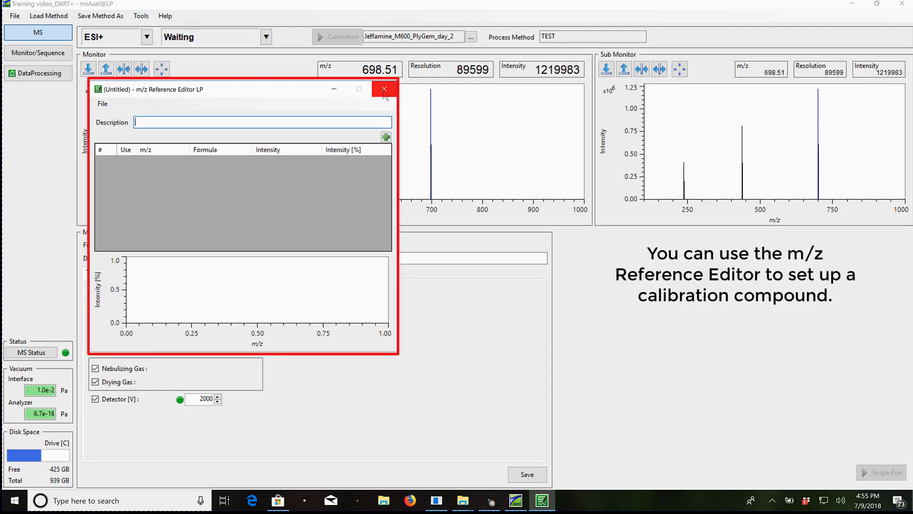
click(385, 89)
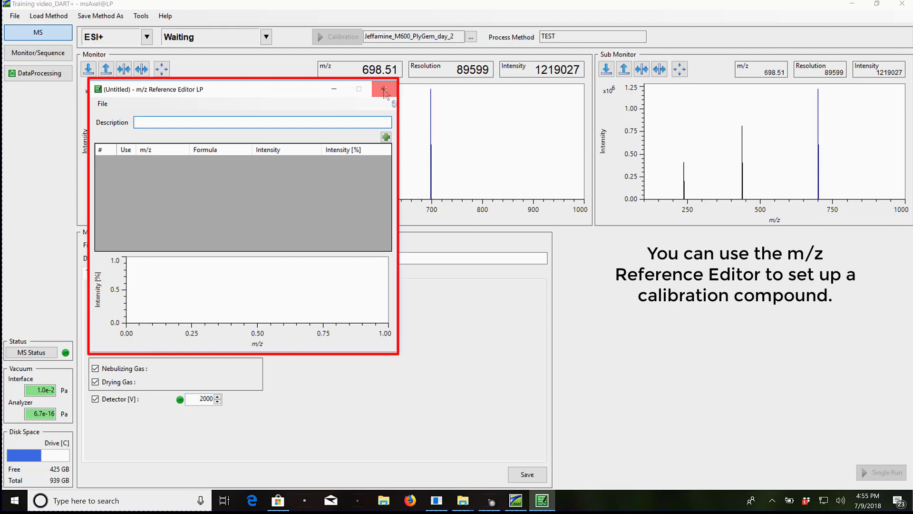
Show the list of available instrument tools
click(143, 17)
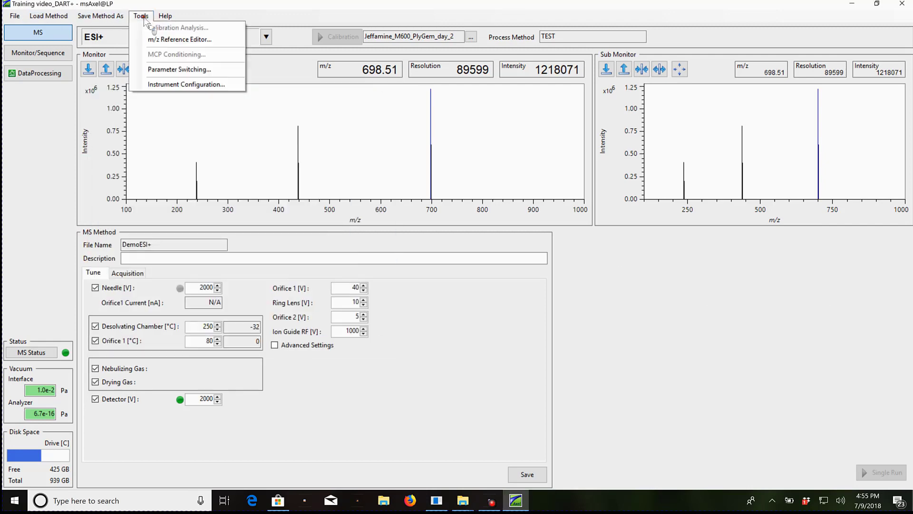